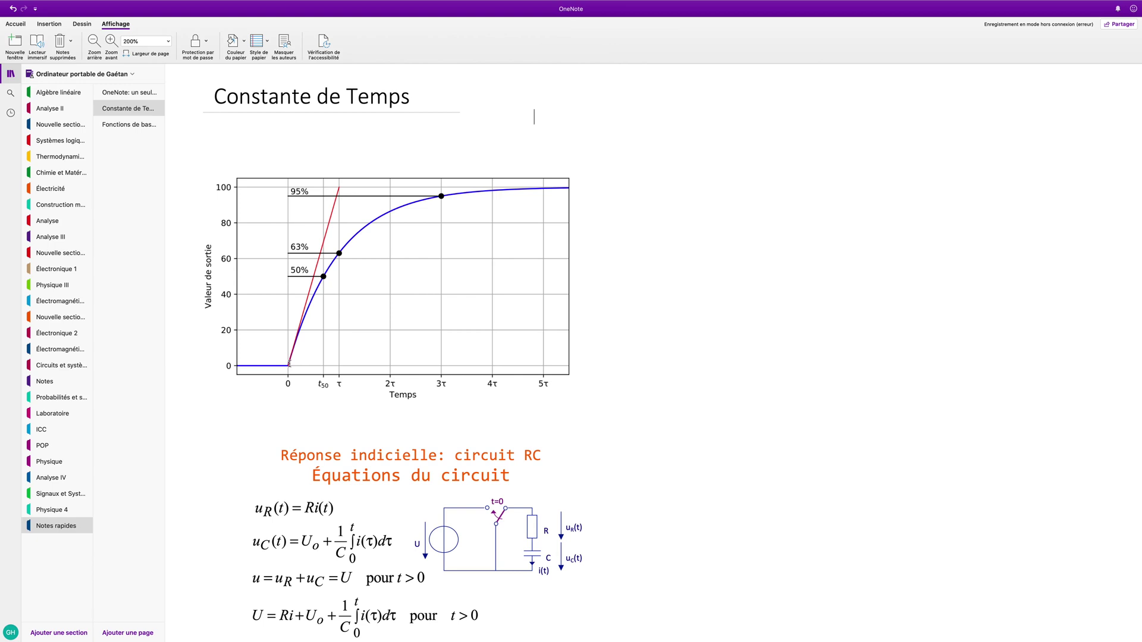
Switch from the time-constant notes to the RC2 schematic in LTspice and enlarge its window
scroll(332, 215, "down", 1)
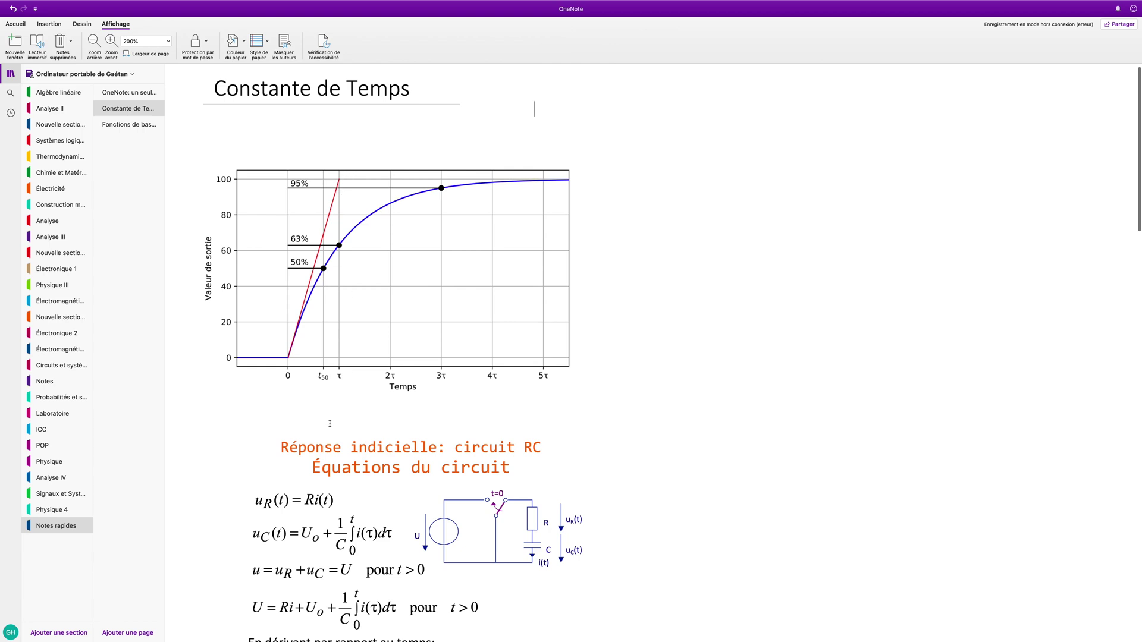
scroll(329, 424, "up", 1)
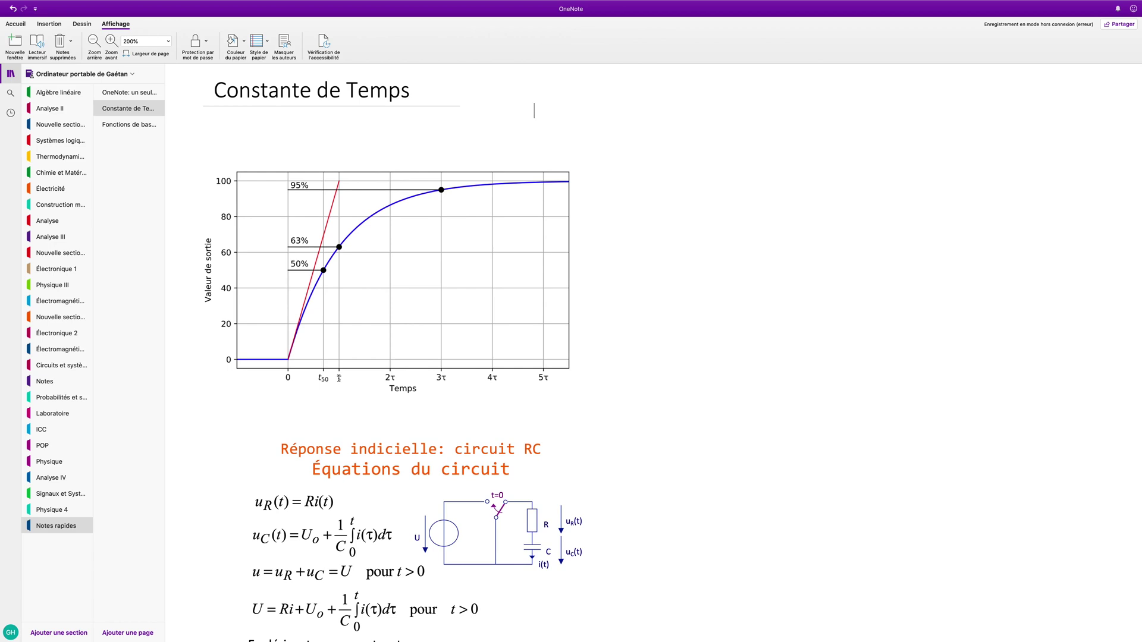
scroll(338, 378, "down", 5)
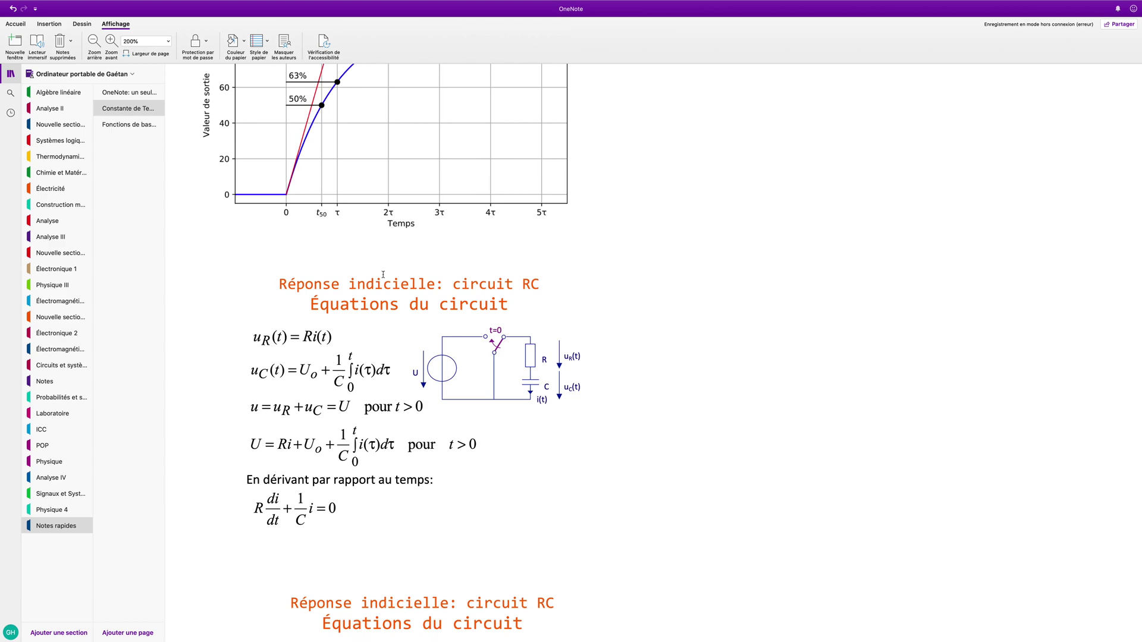
key("ctrl+Left")
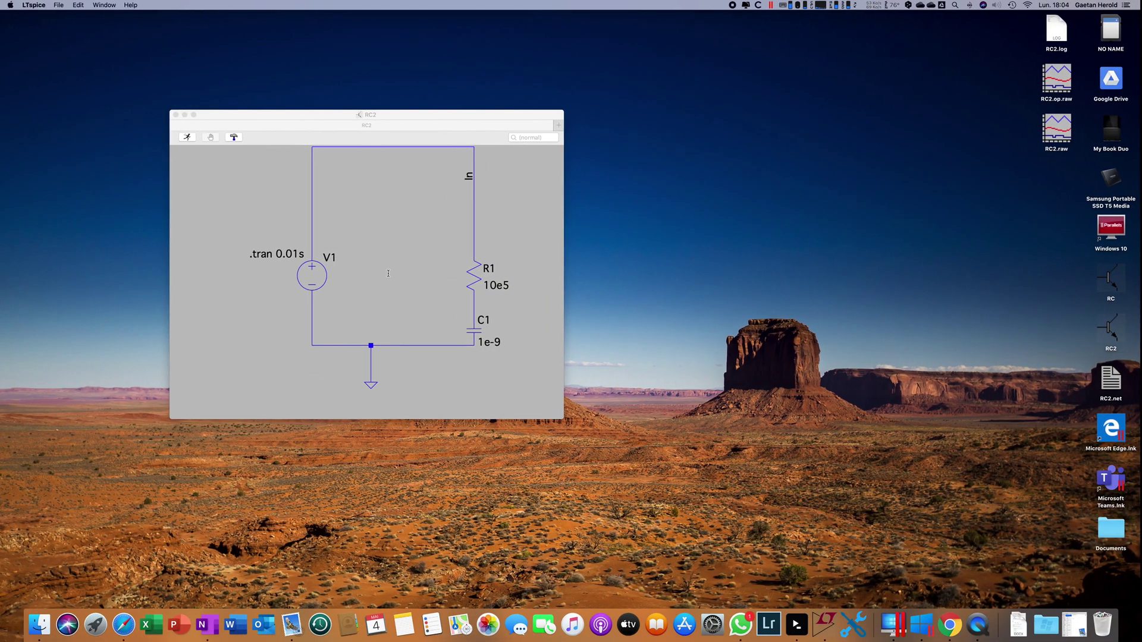
left_click_drag(394, 116, 475, 102)
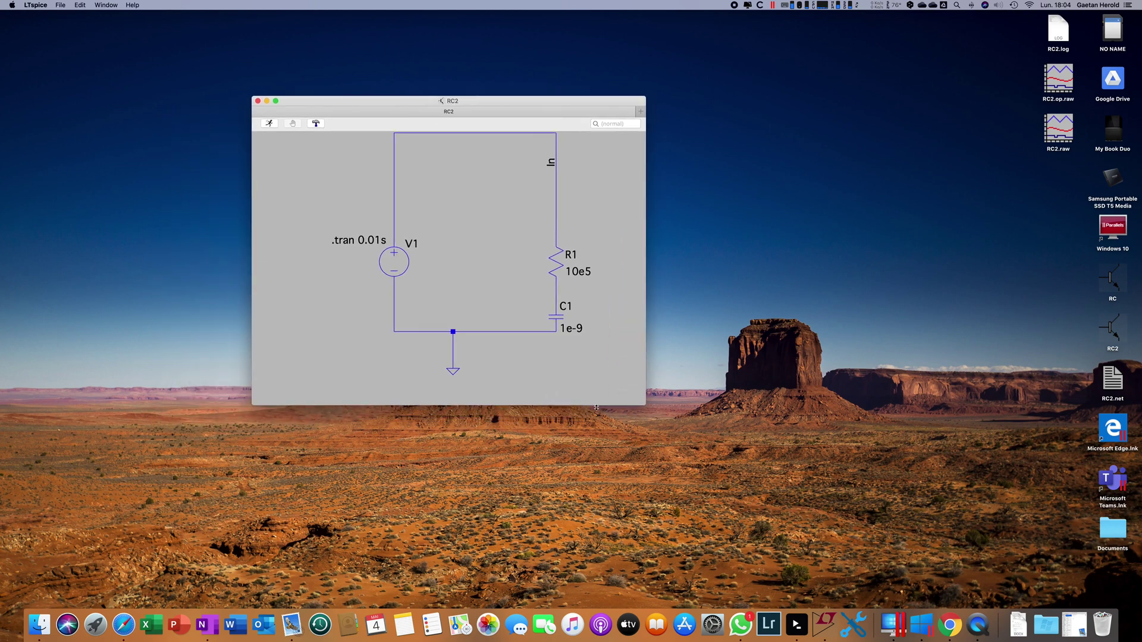
left_click_drag(641, 404, 787, 480)
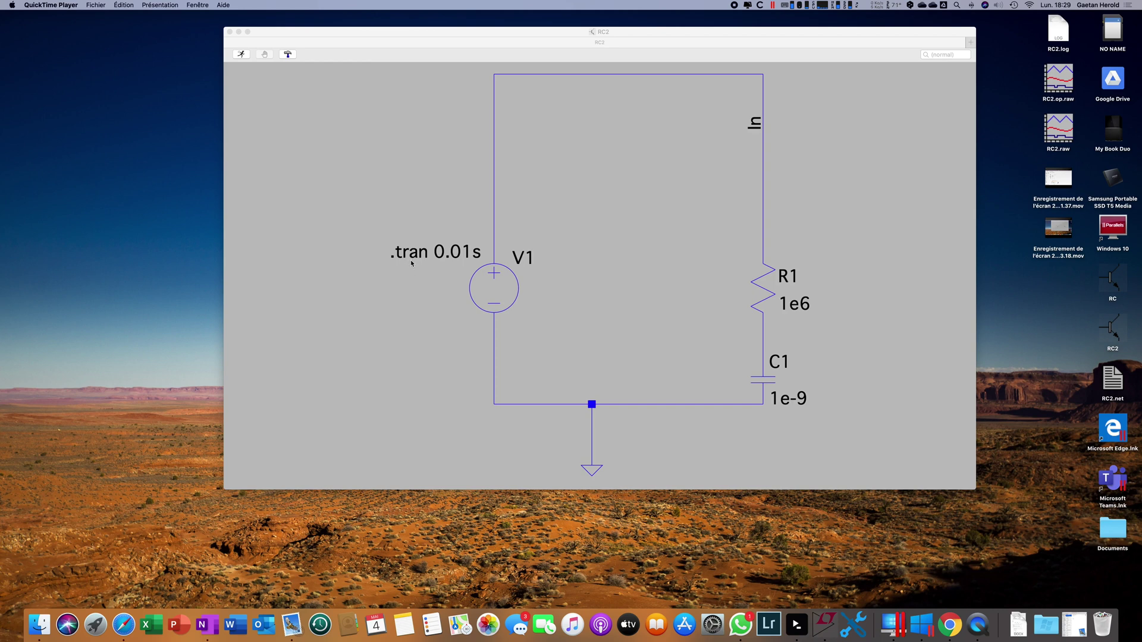
scroll(411, 263, "down", 2)
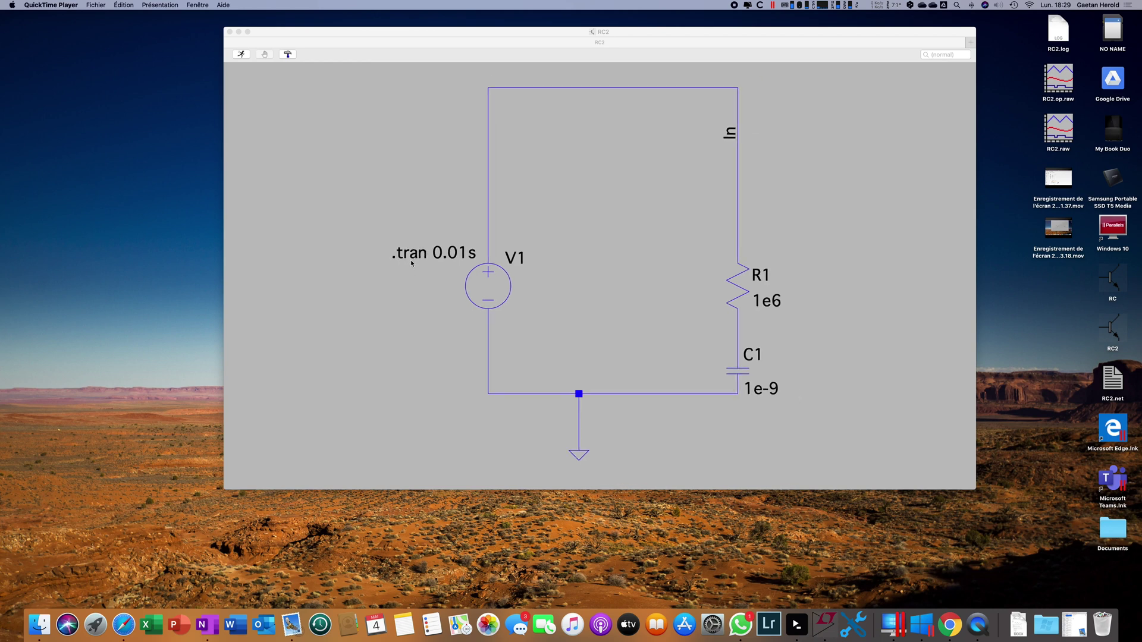
scroll(458, 263, "up", 3)
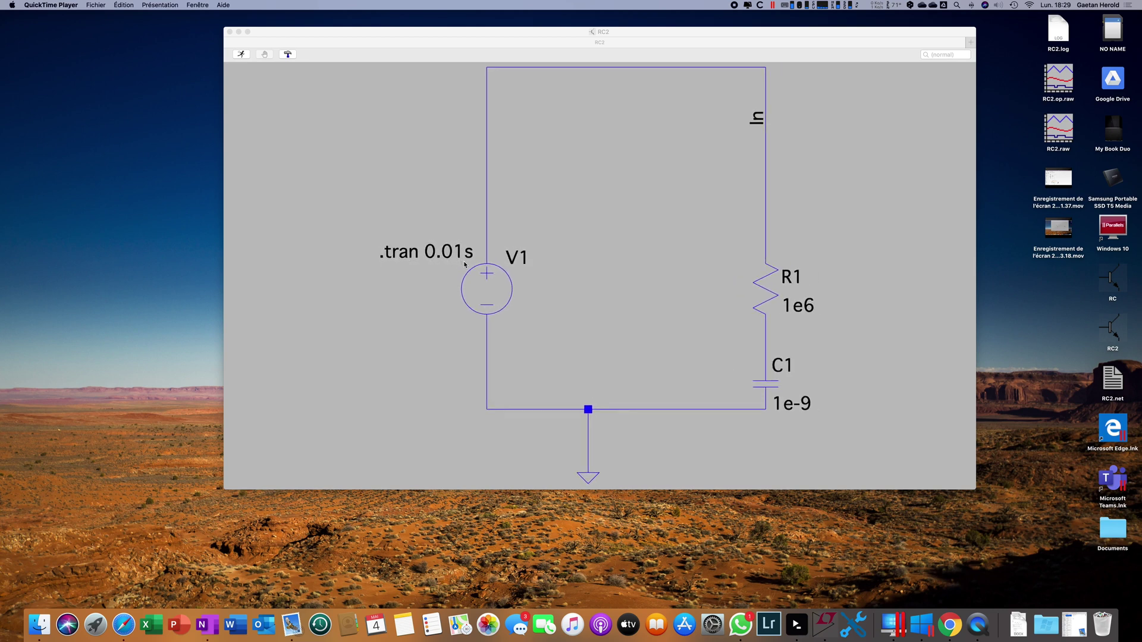
Apply a PULSE function to voltage source V1 with Vinitial 10, Von 0, Tdelay 0, Trise and Tfall 1ns, Ton and Tperiod 10000s
right_click(486, 288)
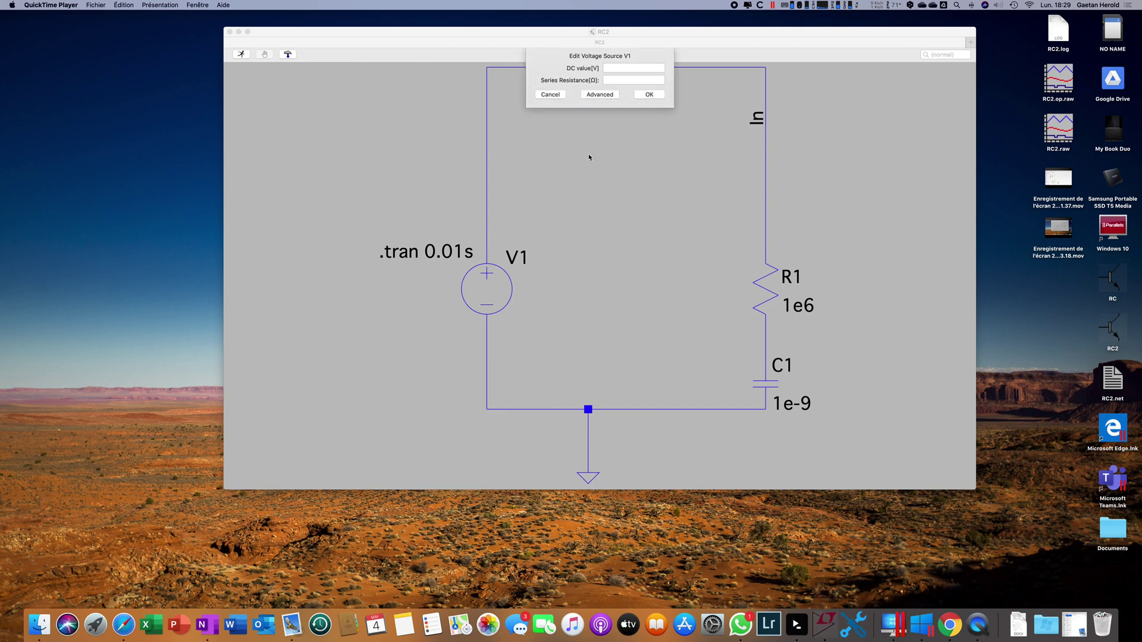
left_click(598, 96)
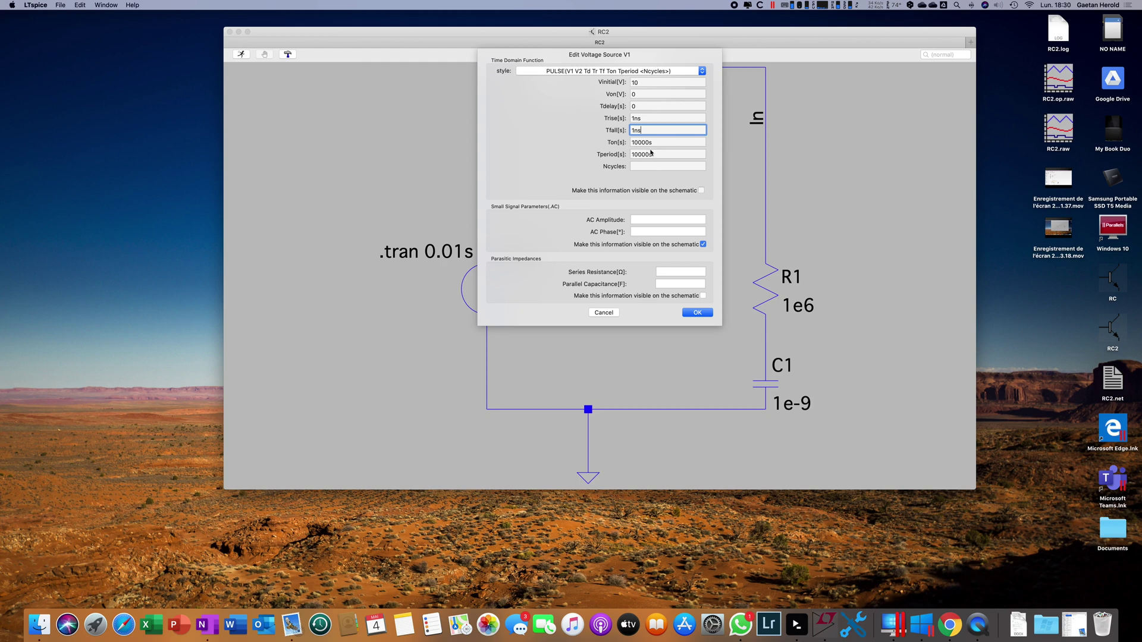
left_click(686, 315)
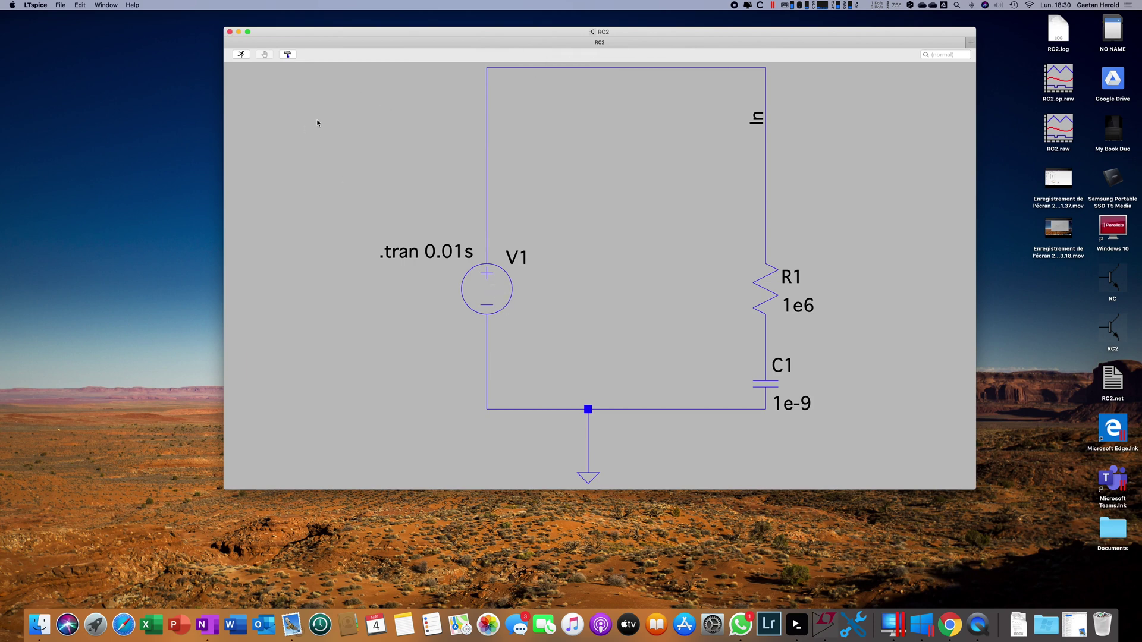
Run the simulation and plot the voltage between R1 and C1 and the current through C1 in an enlarged waveform window
left_click(240, 55)
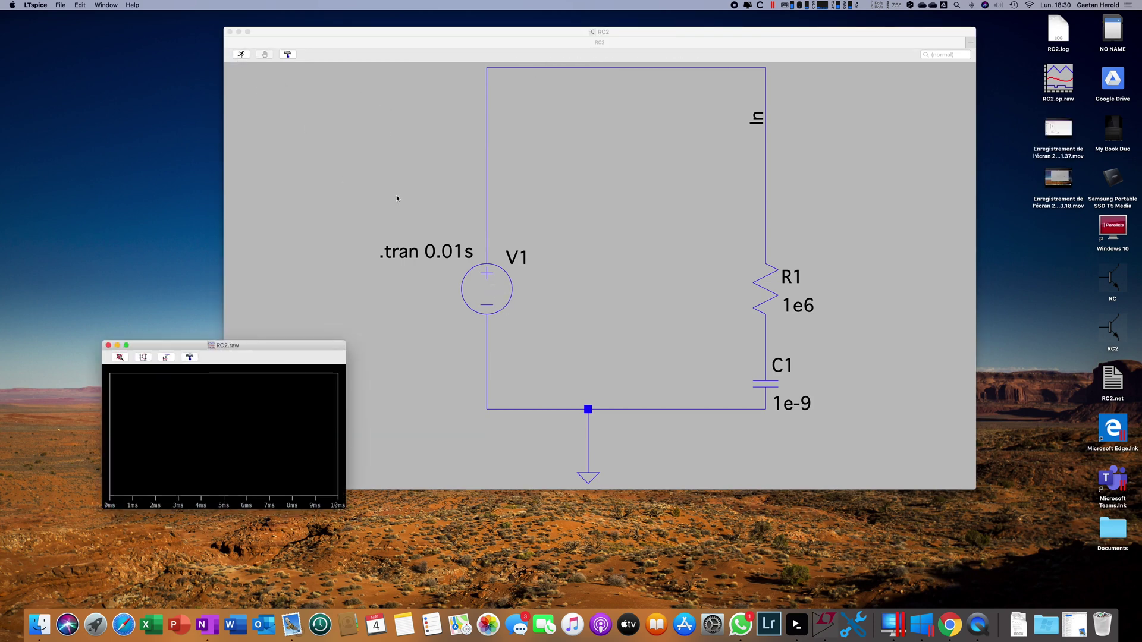
left_click_drag(291, 353, 344, 164)
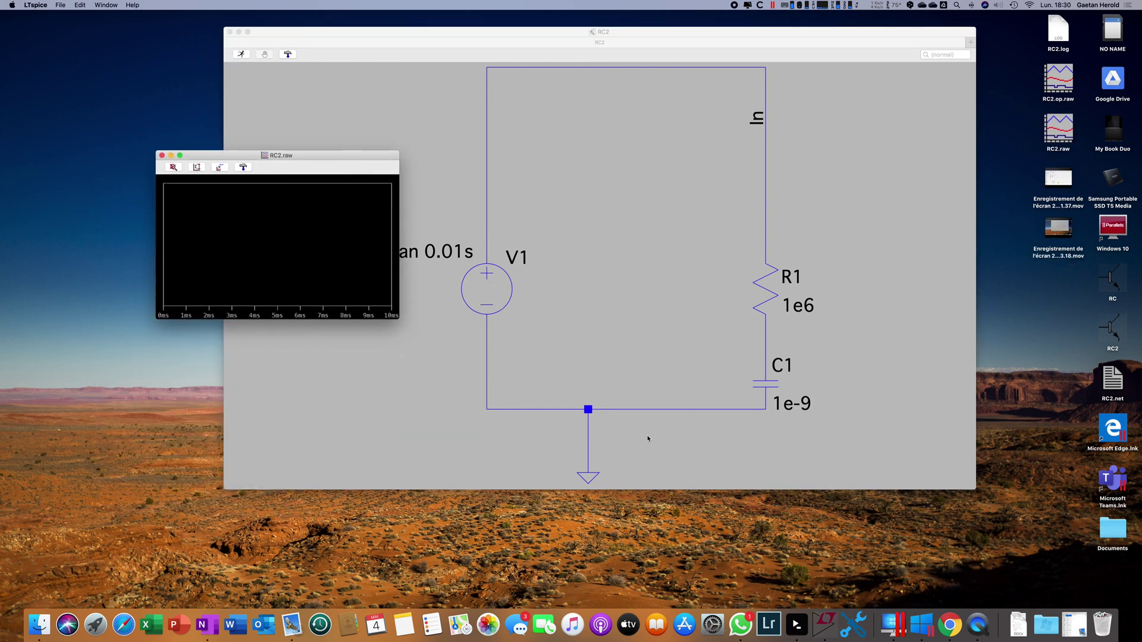
left_click(745, 355)
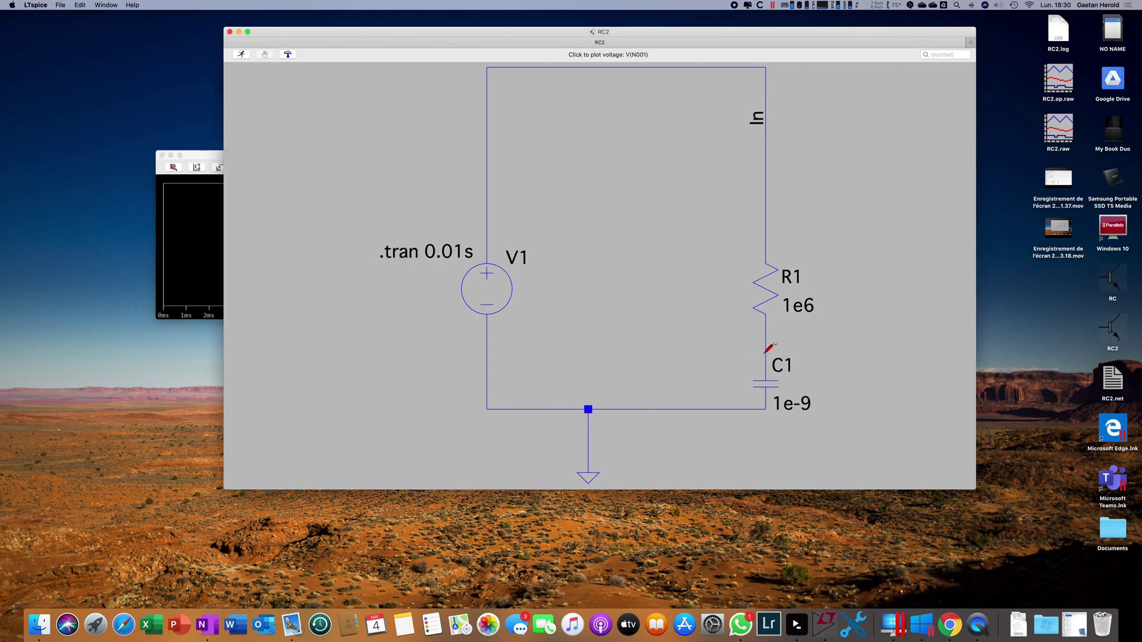
left_click(766, 350)
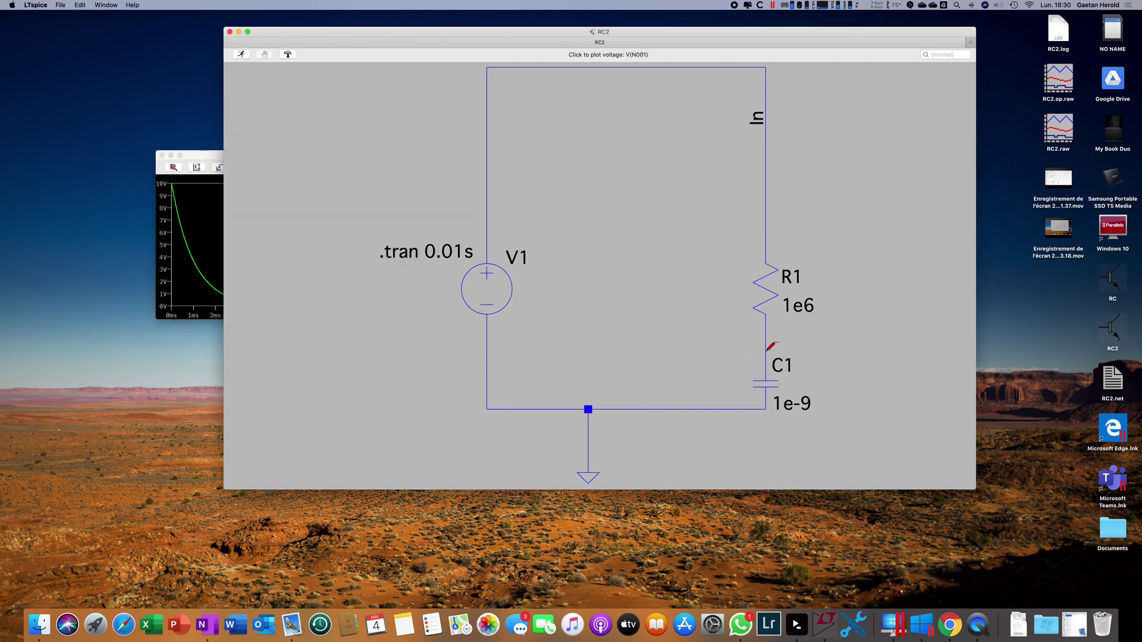
left_click(769, 384)
left_click_drag(188, 159, 285, 96)
left_click_drag(499, 257, 819, 436)
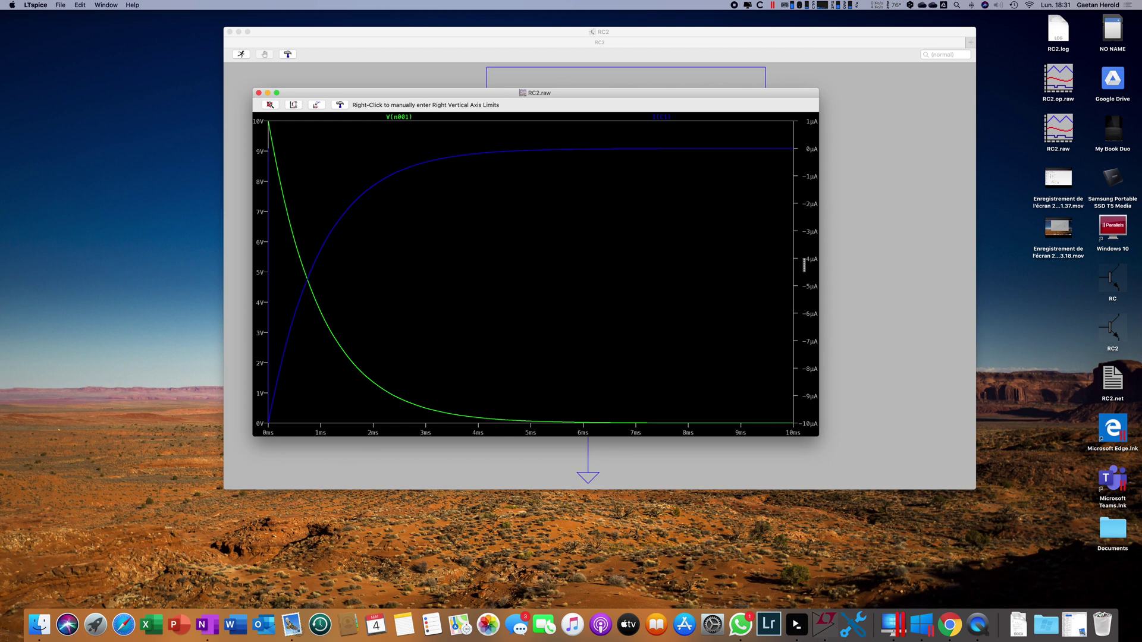
Set the top limit of the plot's current axis to 0 µA
right_click(804, 264)
left_click(547, 135)
type("0µA")
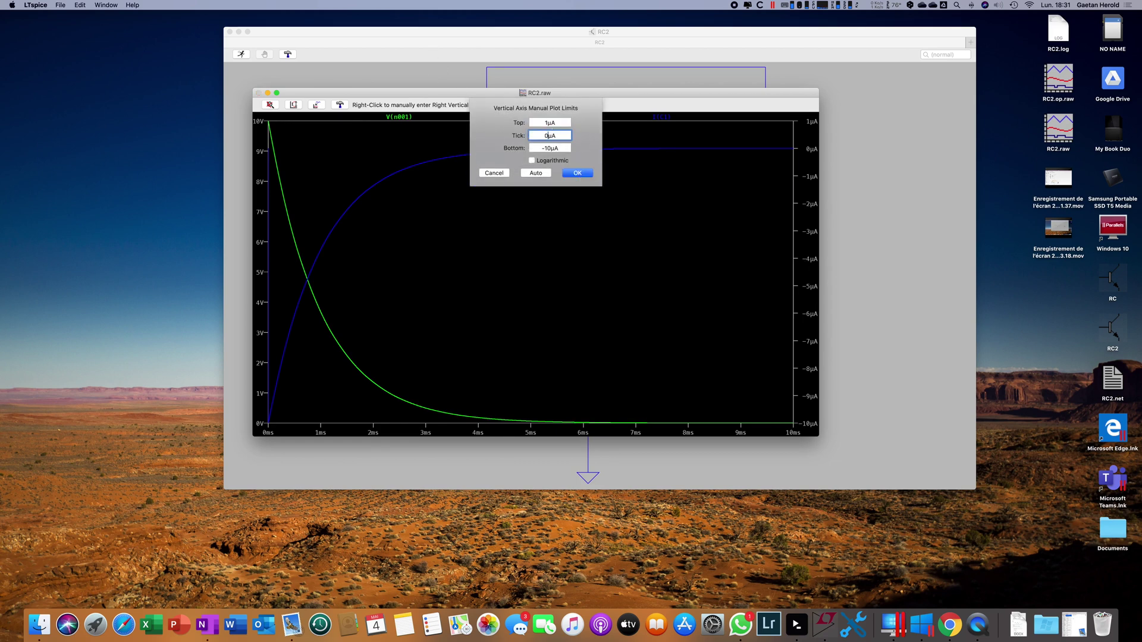
key("BackSpace")
left_click(547, 123)
key("BackSpace")
type("0")
key("Return")
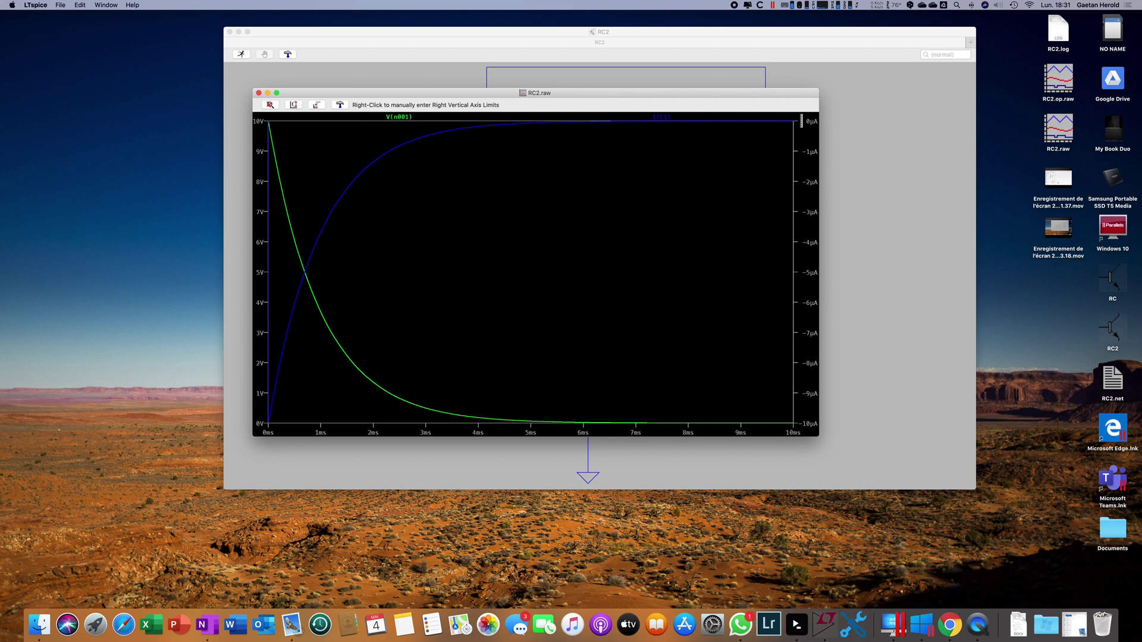
left_click_drag(776, 97, 577, 62)
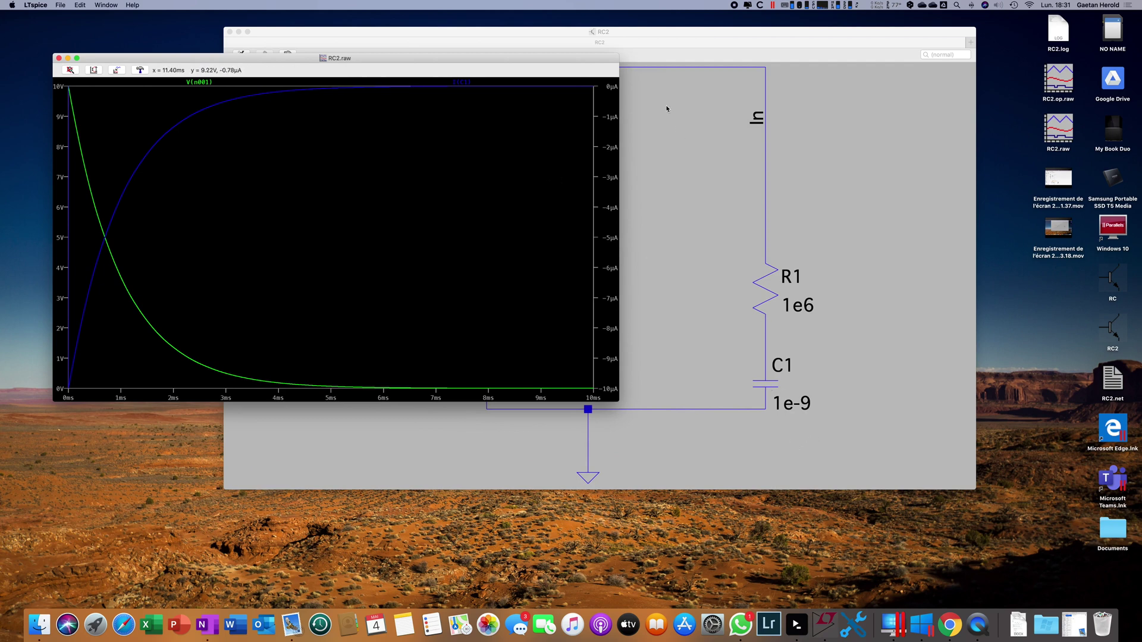
left_click_drag(568, 61, 674, 75)
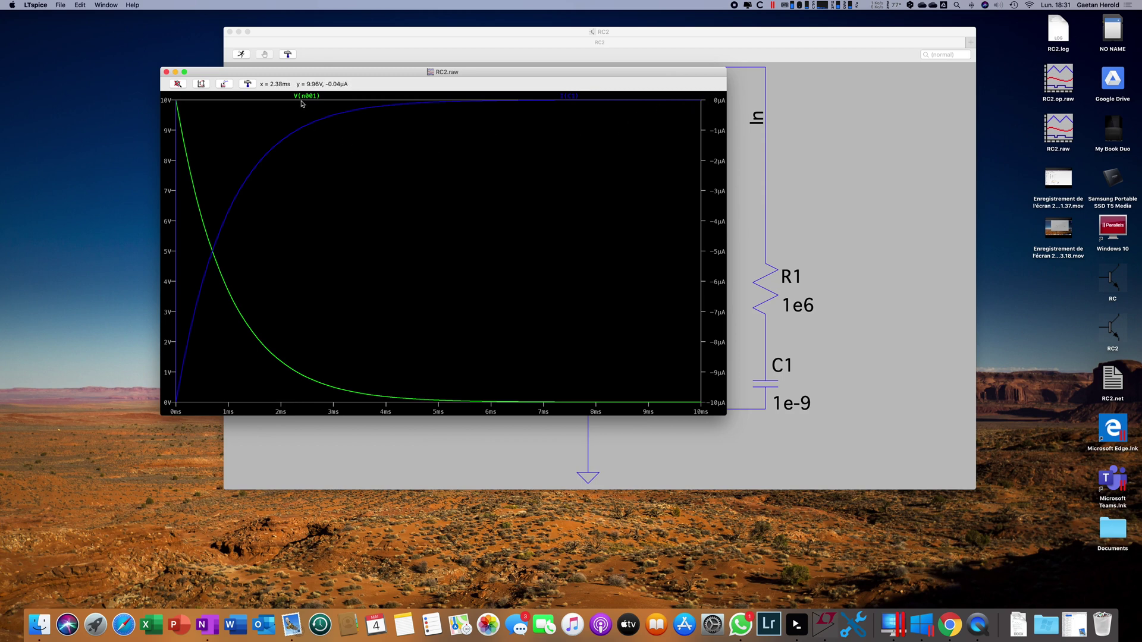
left_click_drag(324, 73, 423, 84)
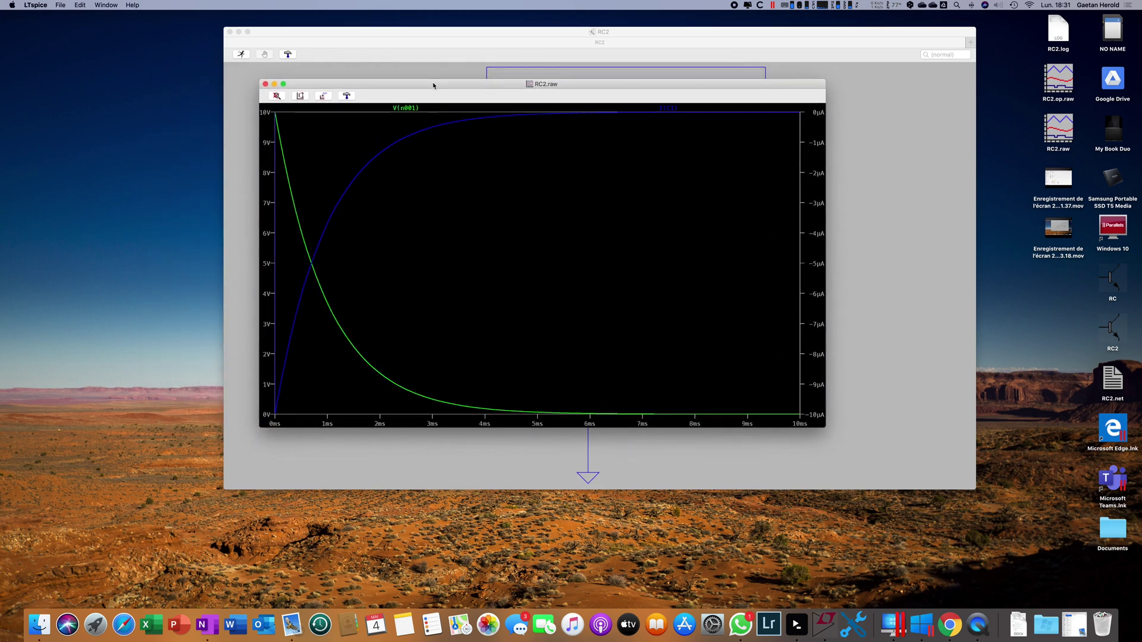
right_click(403, 109)
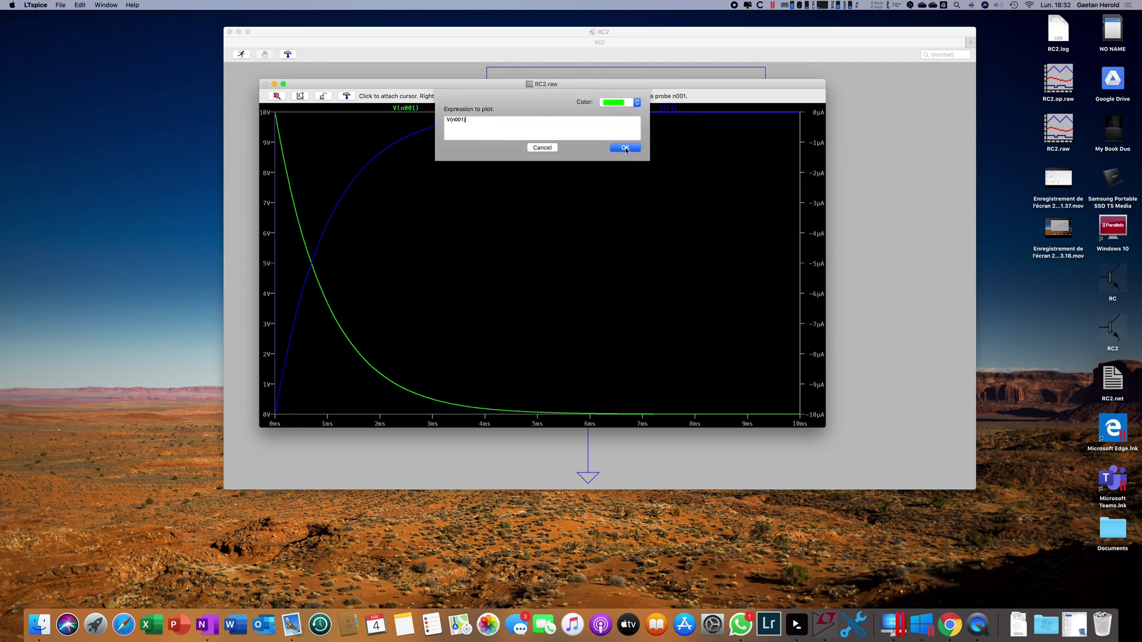
left_click(540, 149)
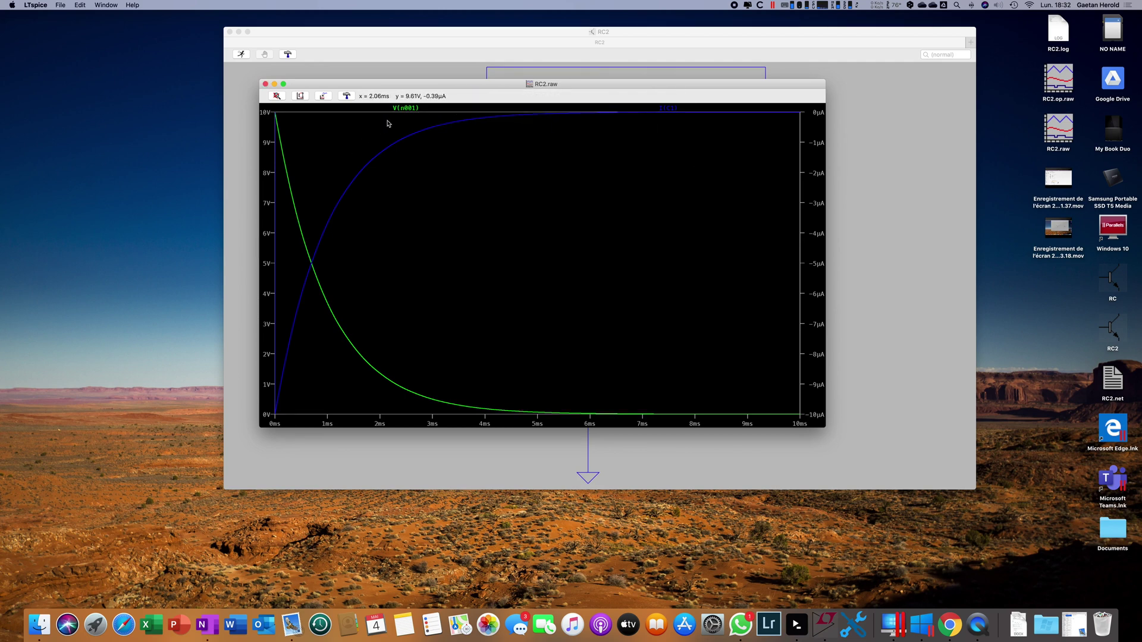
Attach a measuring cursor to the V(n001) trace and place it at about 1 ms
left_click(402, 108)
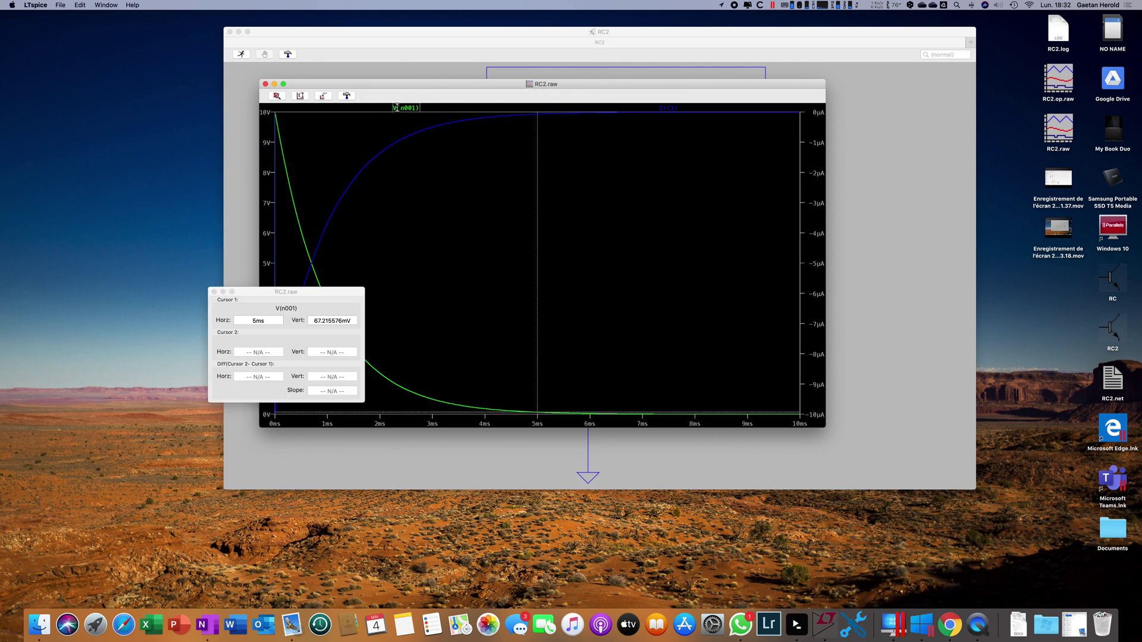
left_click_drag(291, 286, 142, 241)
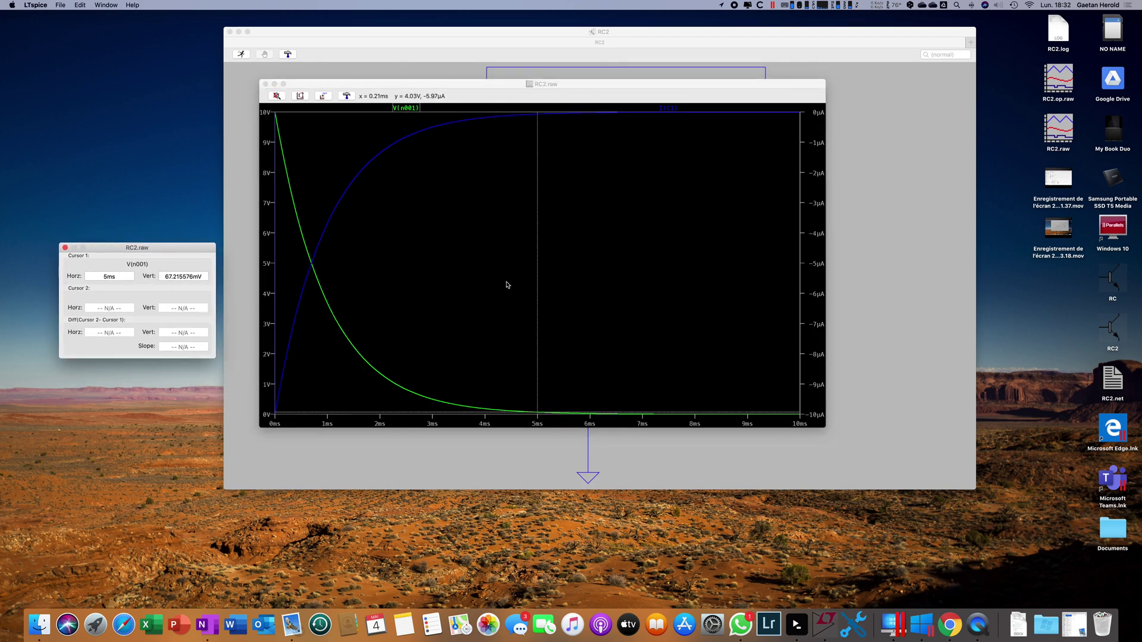
left_click(538, 304)
left_click_drag(537, 305, 328, 326)
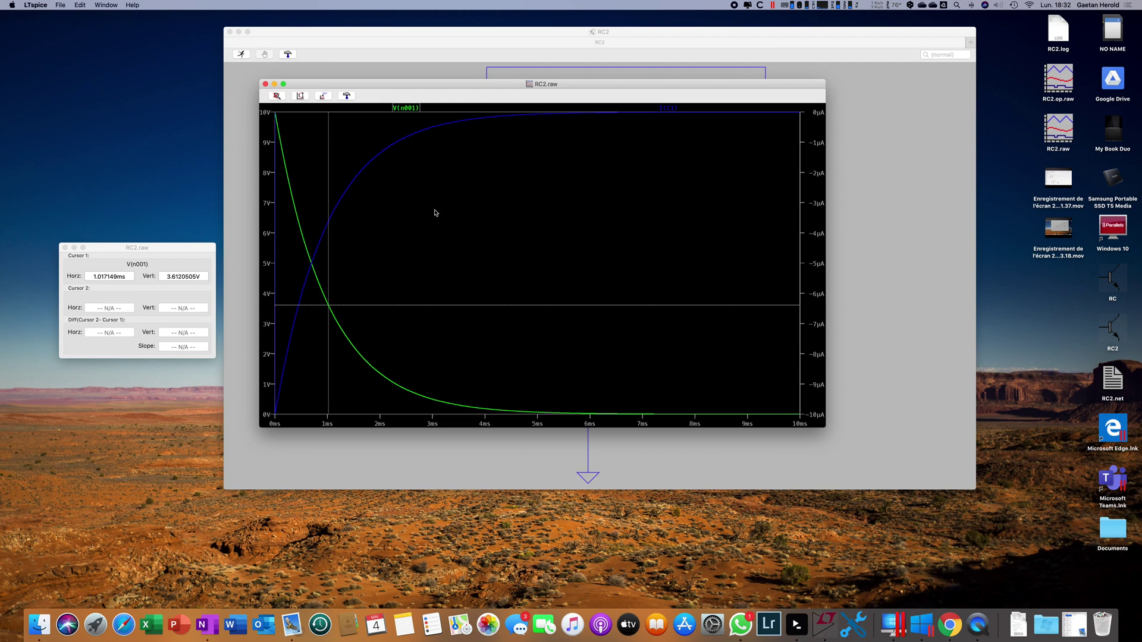
Switch to the OneNote page and change the result of the RC equation to 10⁻³ s
left_click_drag(485, 84, 237, 109)
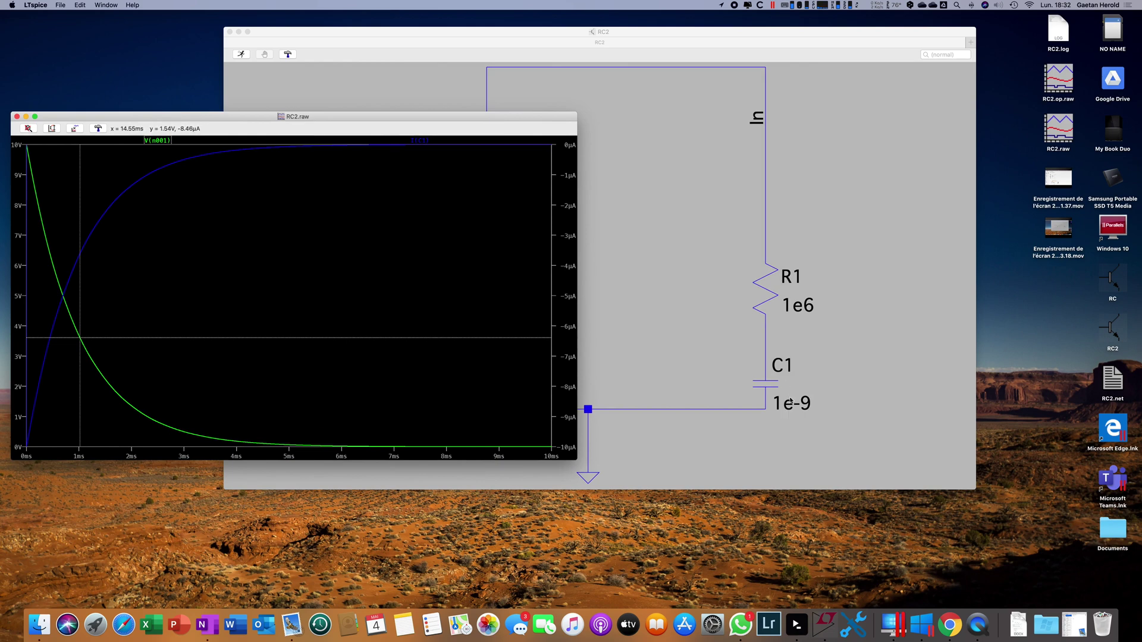
key("super+Tab")
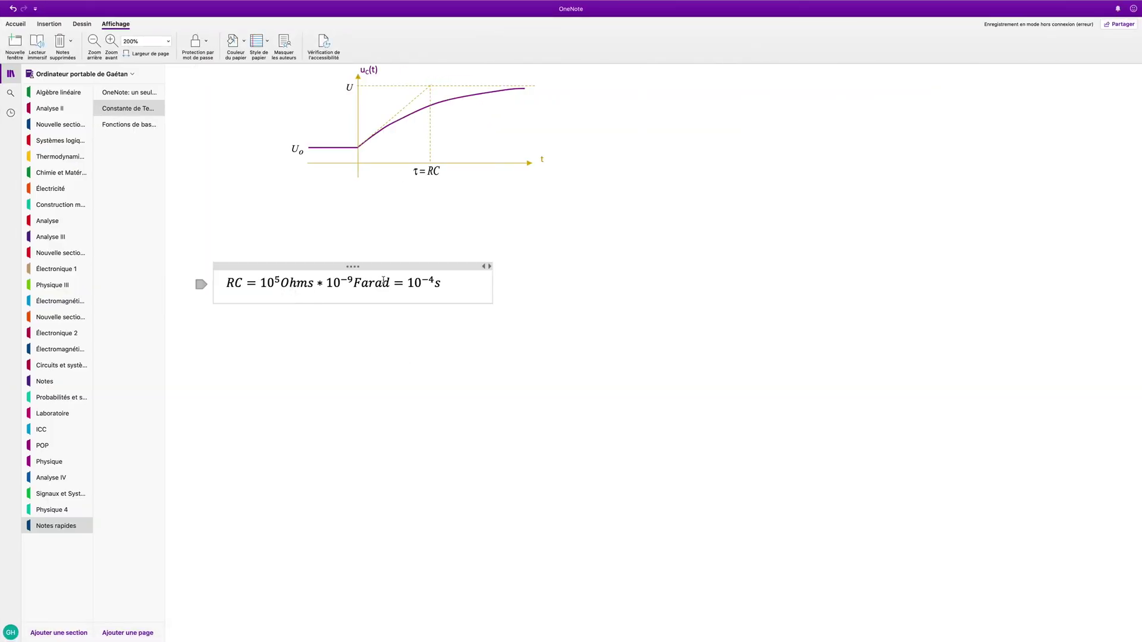
double_click(433, 281)
left_click(437, 282)
key("BackSpace")
type("3")
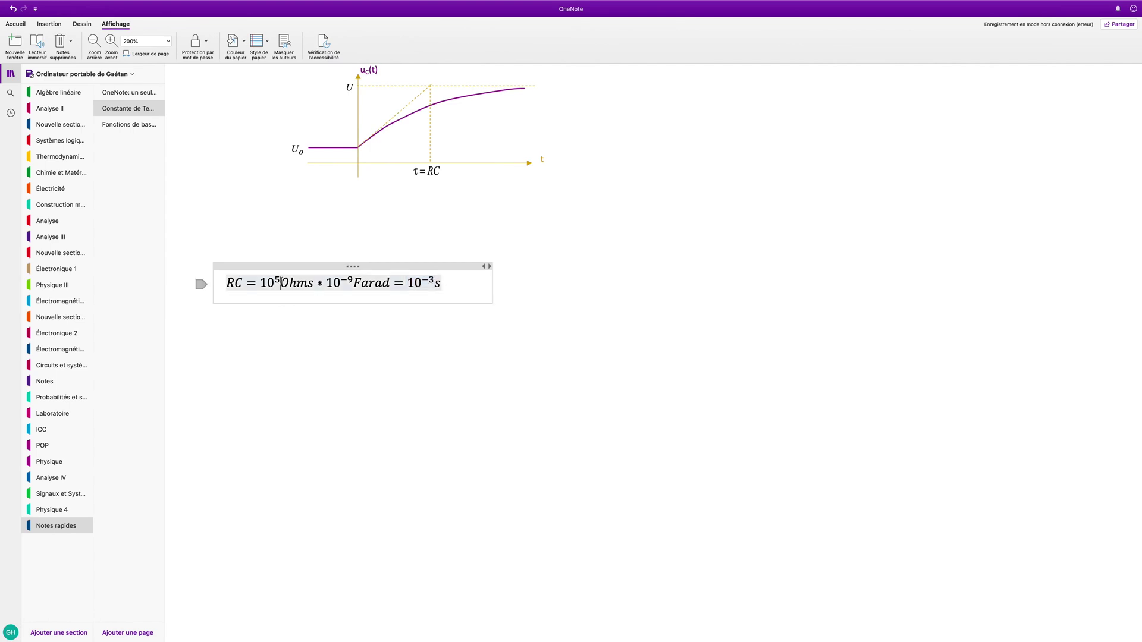
Change the resistance in the RC equation to 10⁶ Ohms
double_click(284, 276)
left_click(284, 276)
key("BackSpace")
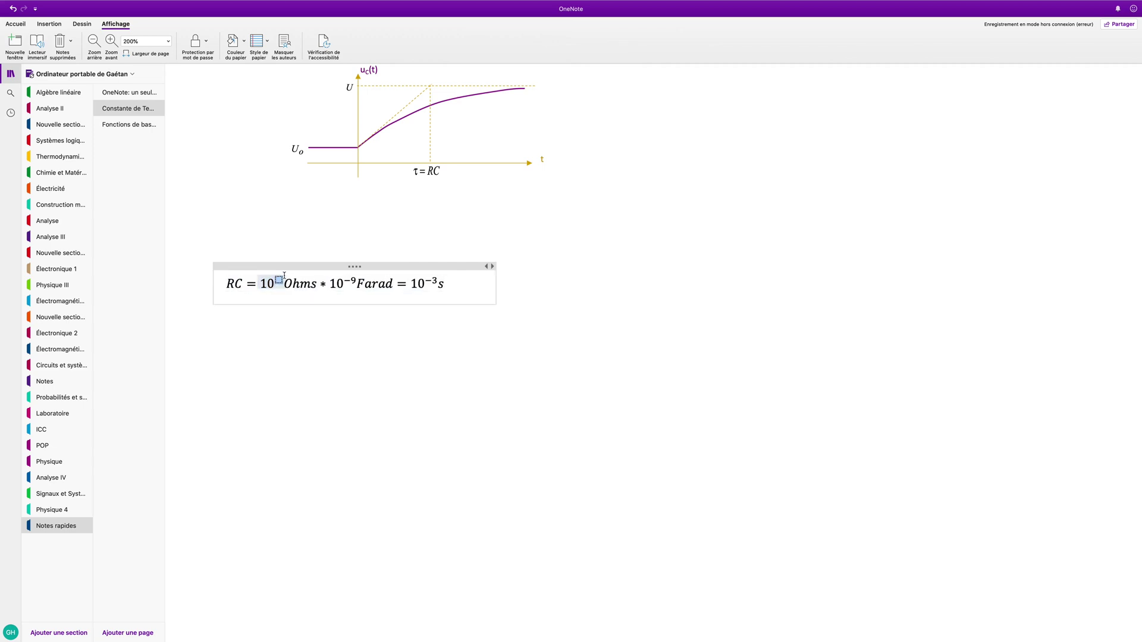
type("6")
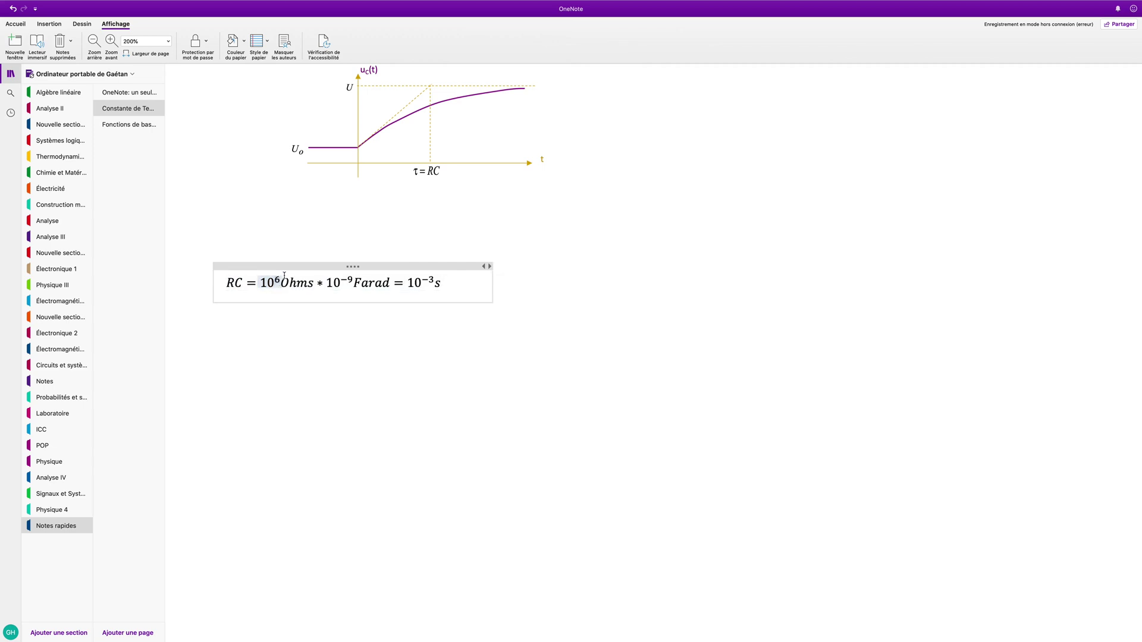
left_click(296, 323)
Switch back to LTspice and bring the RC2 schematic in front of the waveform plot
key("ctrl+Left")
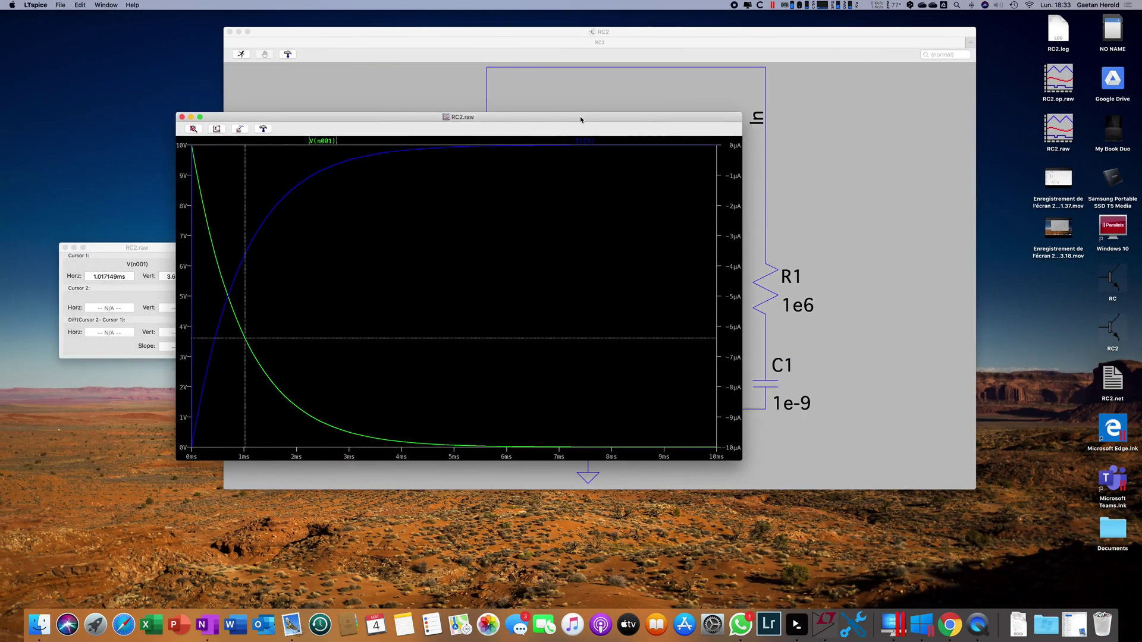
left_click_drag(580, 118, 675, 136)
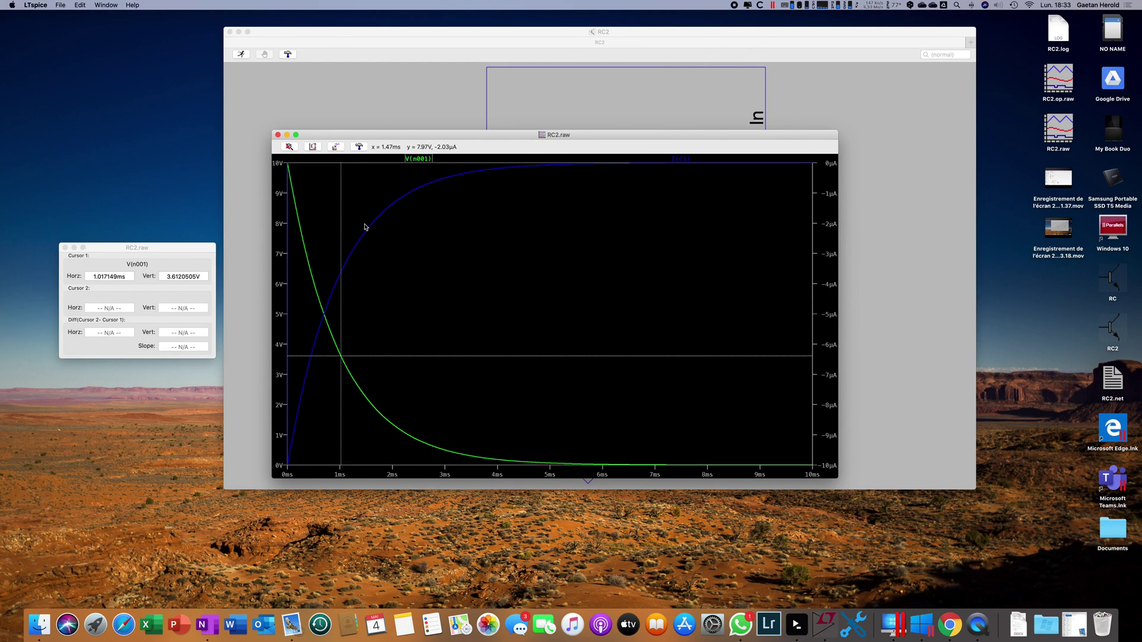
left_click_drag(380, 135, 419, 148)
left_click(380, 128)
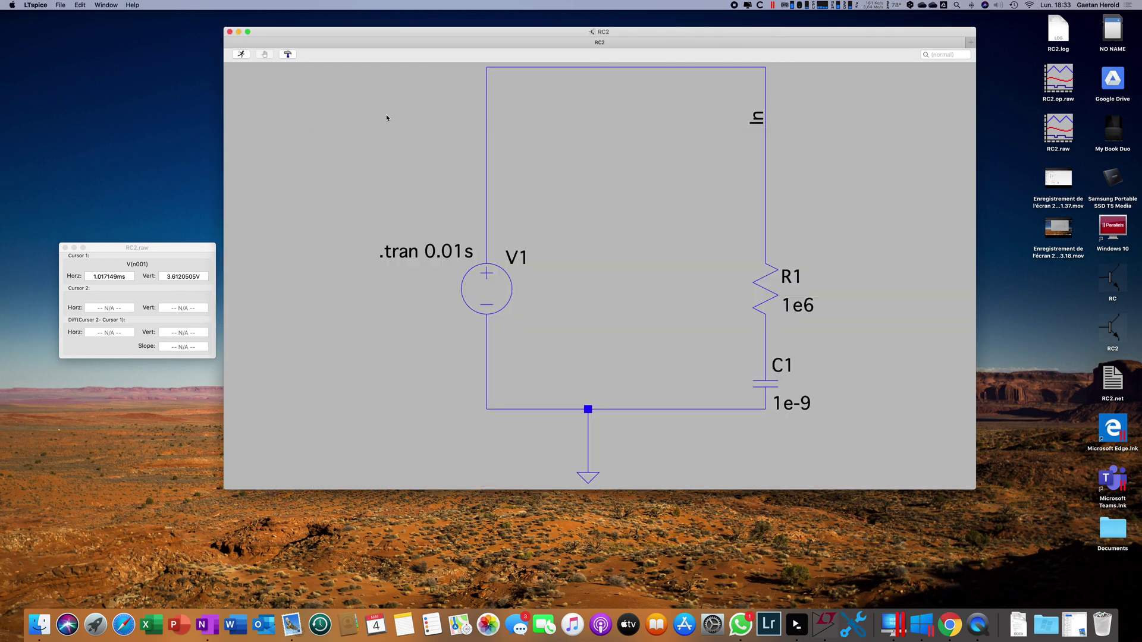
Set the V1 pulse to Vinitial 0 and Von 10, and rerun the simulation
right_click(472, 288)
double_click(636, 83)
type("0")
key("Tab")
type("1")
key("Return")
key("super+r")
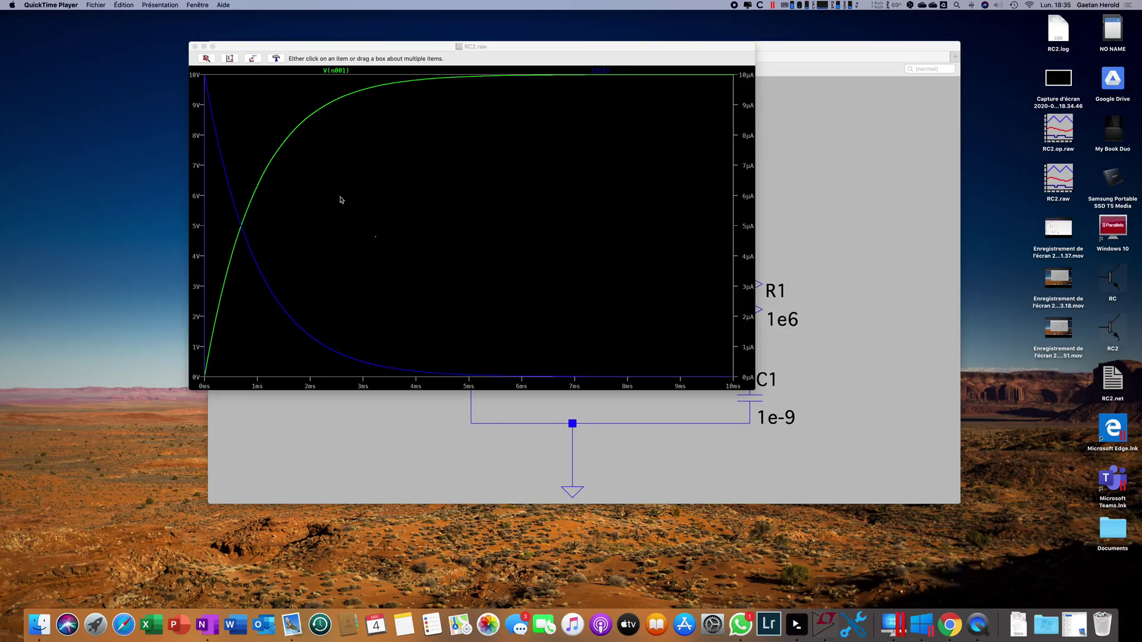
Draw a tangent line on the V(n001) curve from the origin up to 10 V at about 1.1 ms
right_click(340, 199)
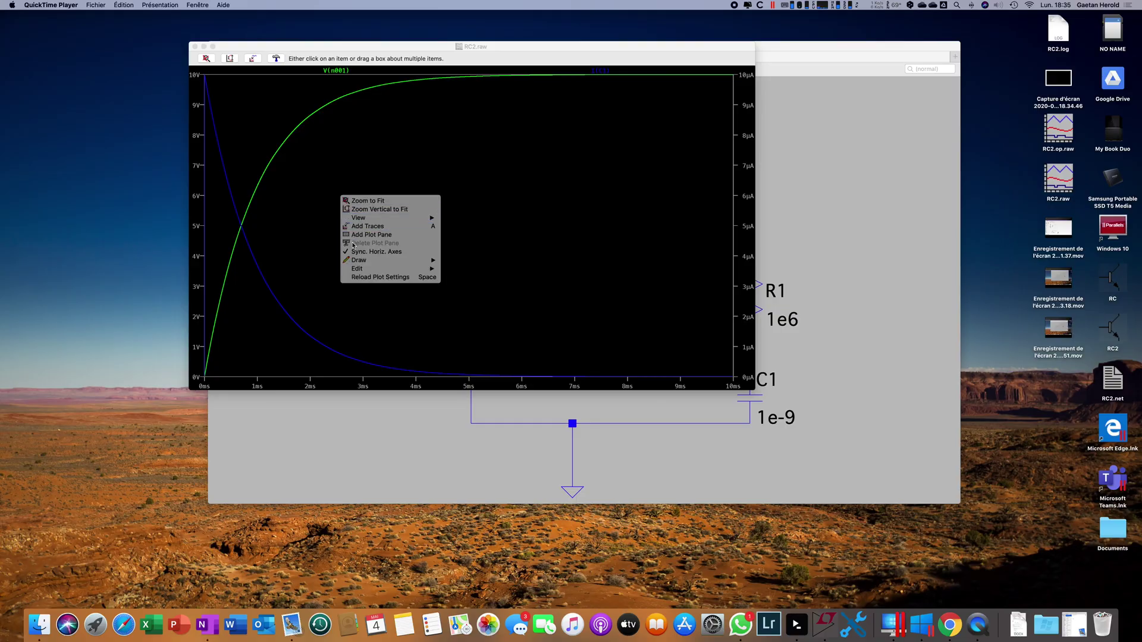
mouse_move(359, 270)
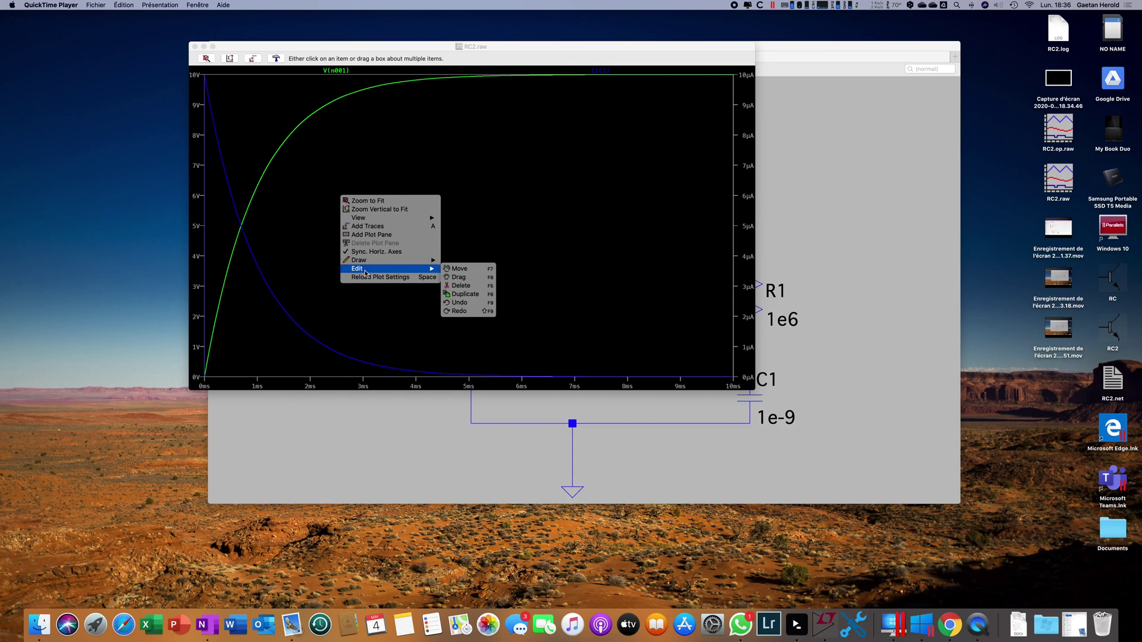
mouse_move(416, 260)
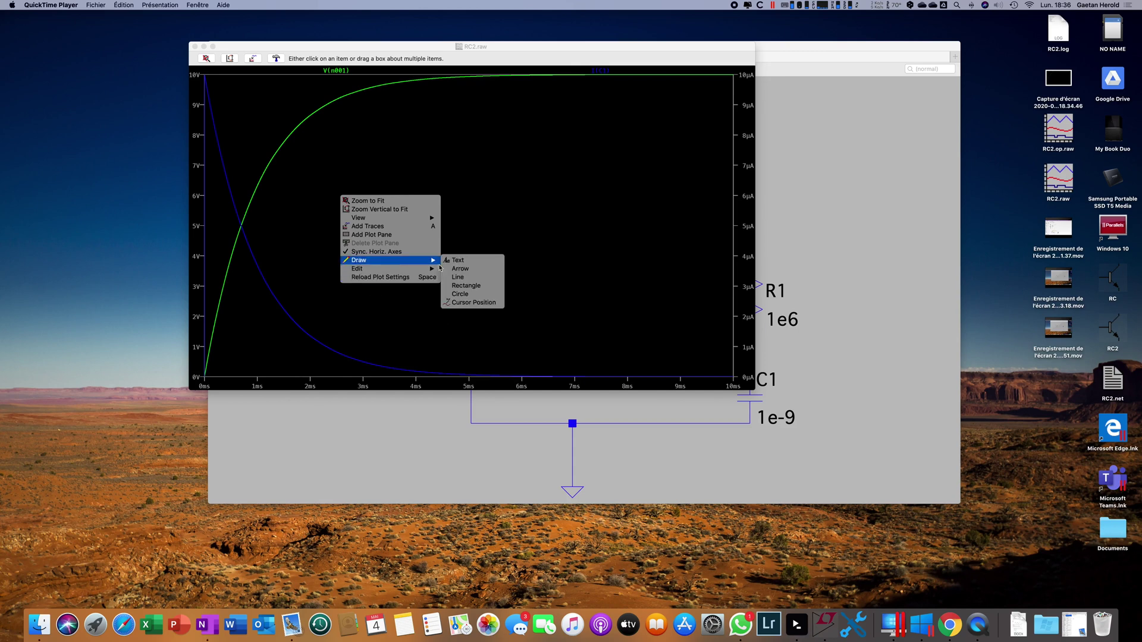
left_click(456, 295)
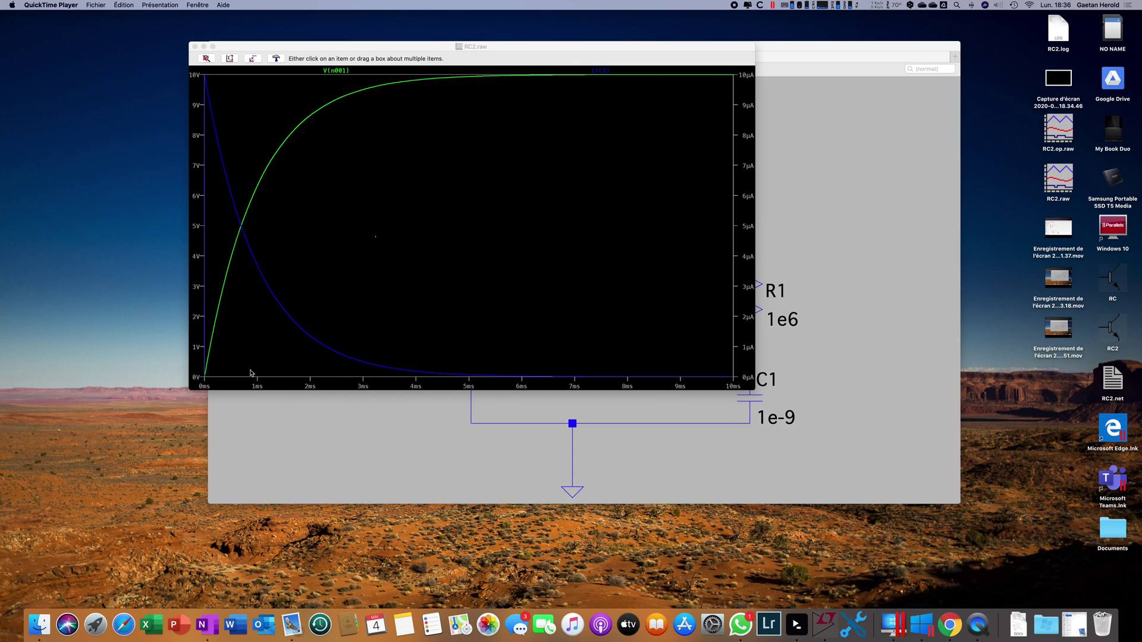
left_click(205, 376)
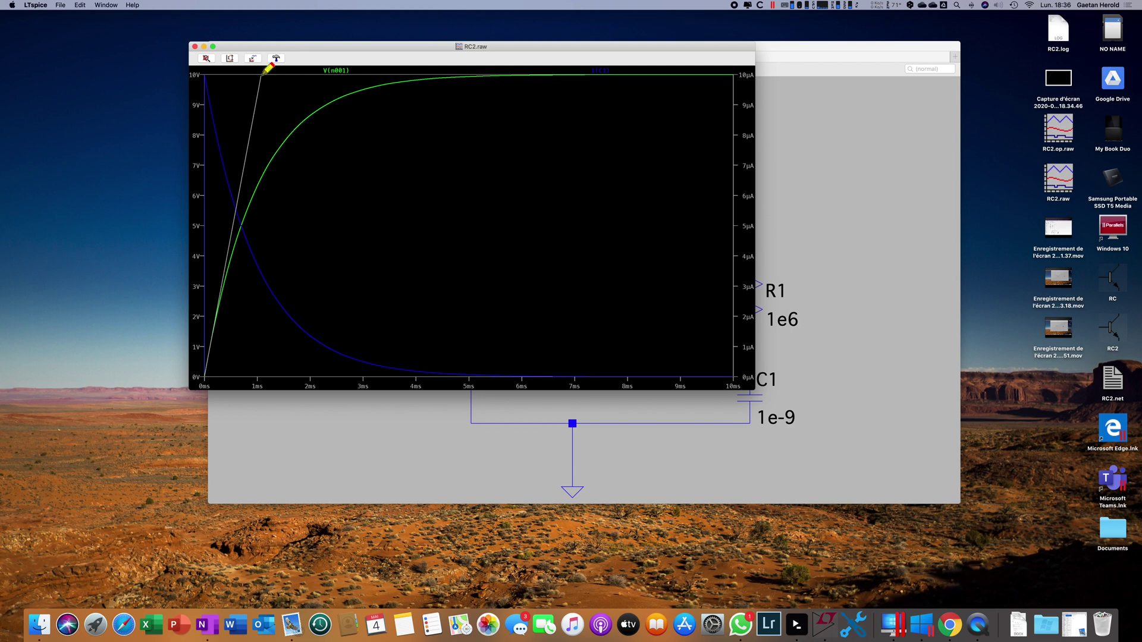
left_click(262, 72)
Draw a tangent on the current curve from 10 V at 0 ms down to about 1 ms, plus a near-vertical line back up to 10 V
right_click(326, 176)
mouse_move(410, 239)
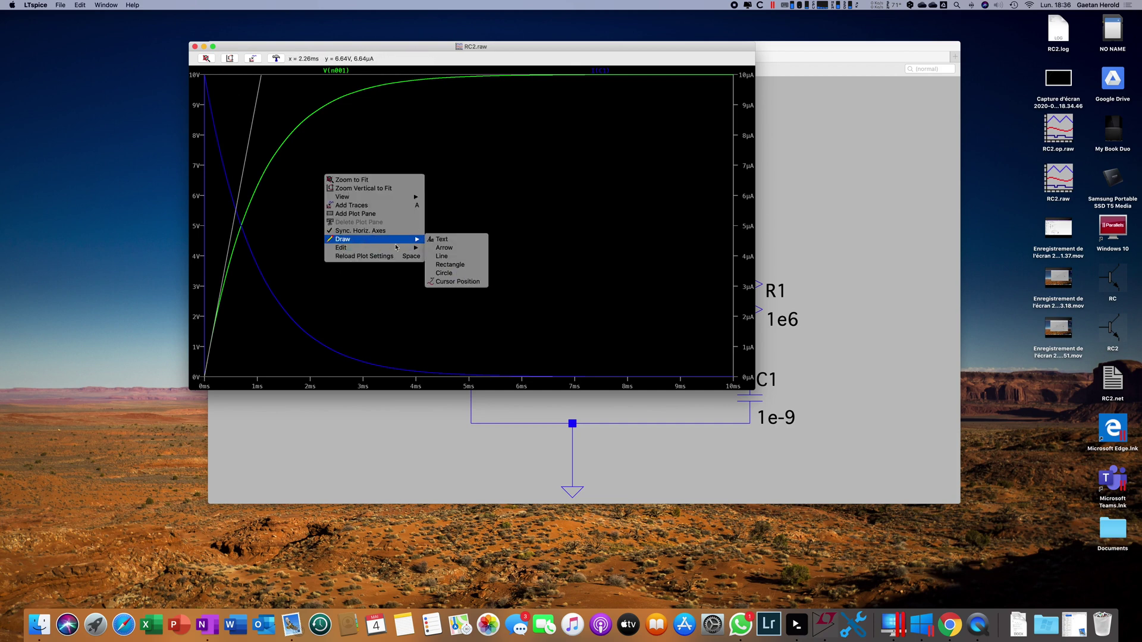
left_click(440, 256)
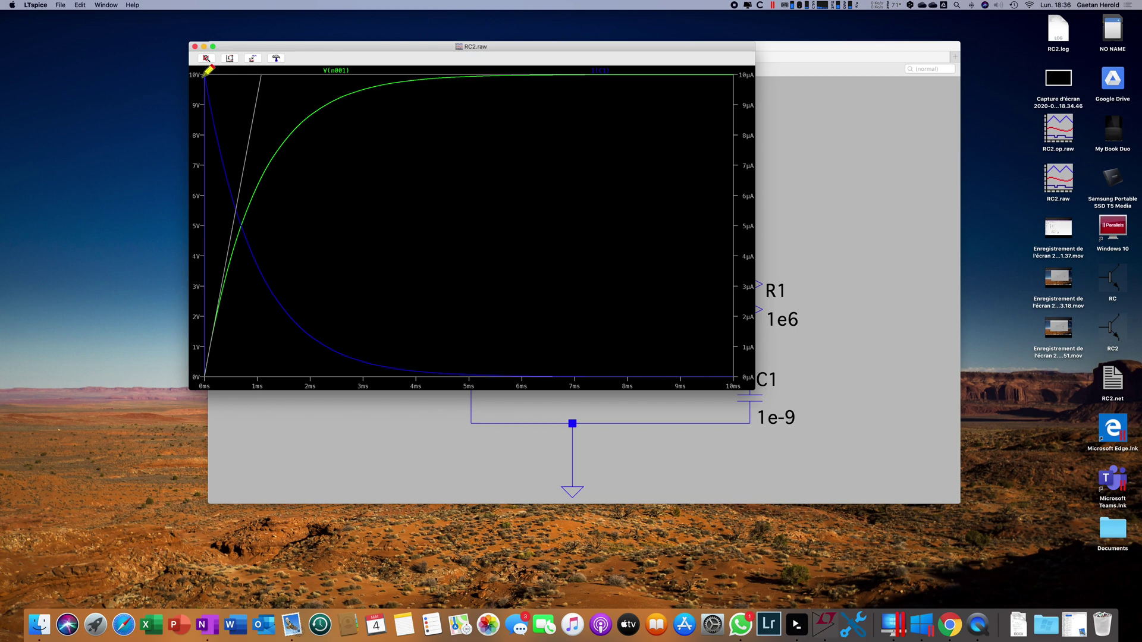
left_click(258, 377)
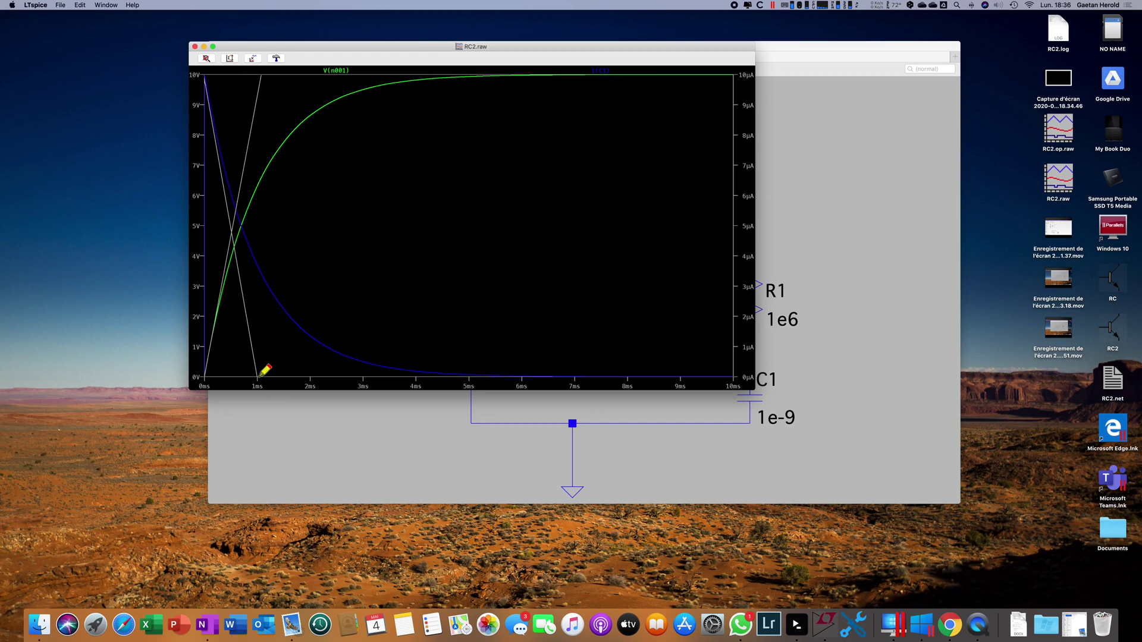
left_click(262, 75)
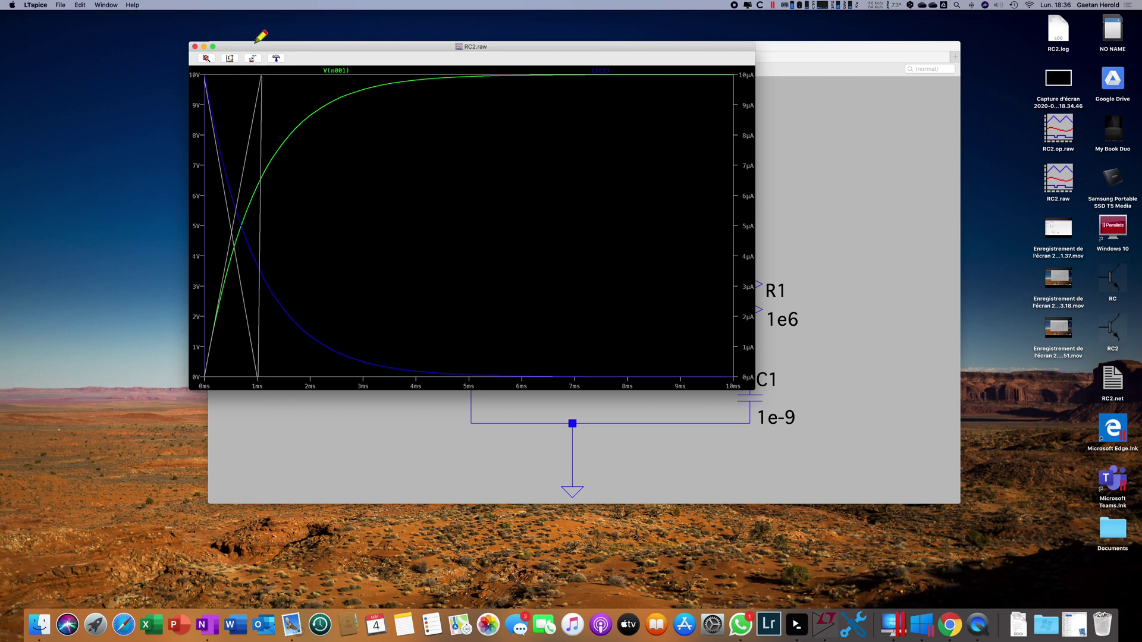
Set R1 to 2e6 in the RC2 schematic and rerun the simulation
left_click(888, 189)
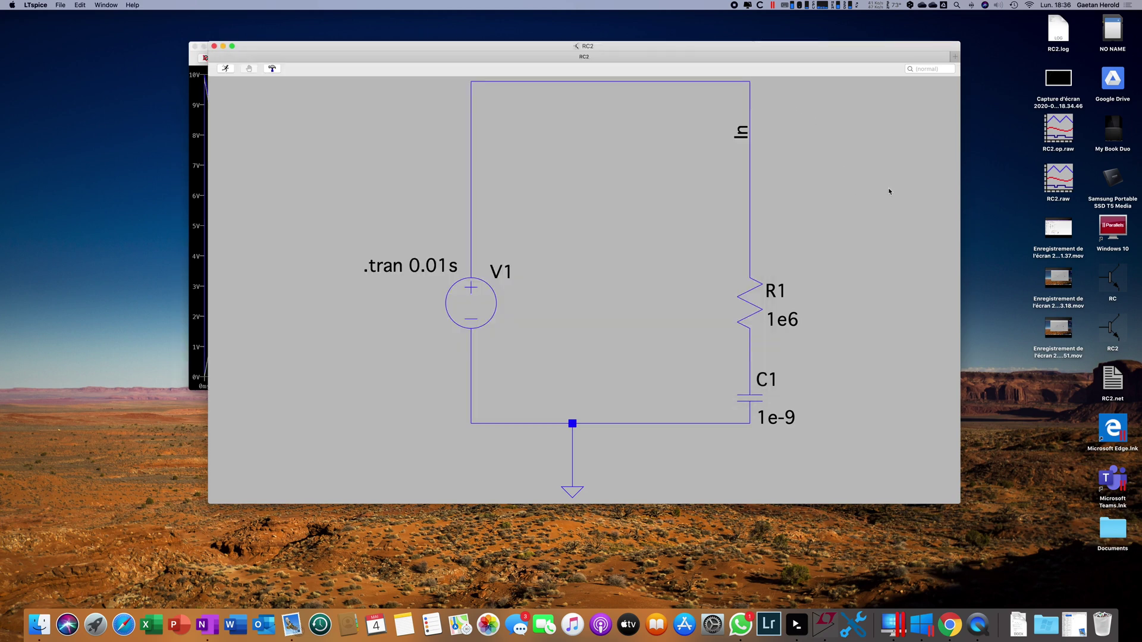
right_click(779, 320)
left_click(473, 106)
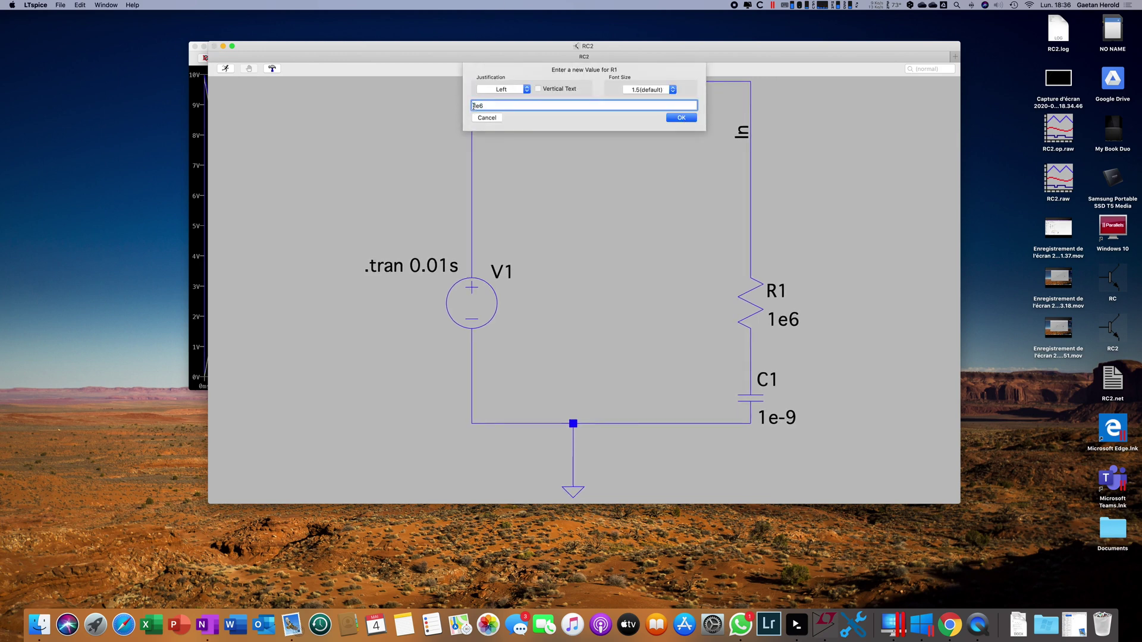
key("Delete")
type("2")
key("Return")
left_click(225, 68)
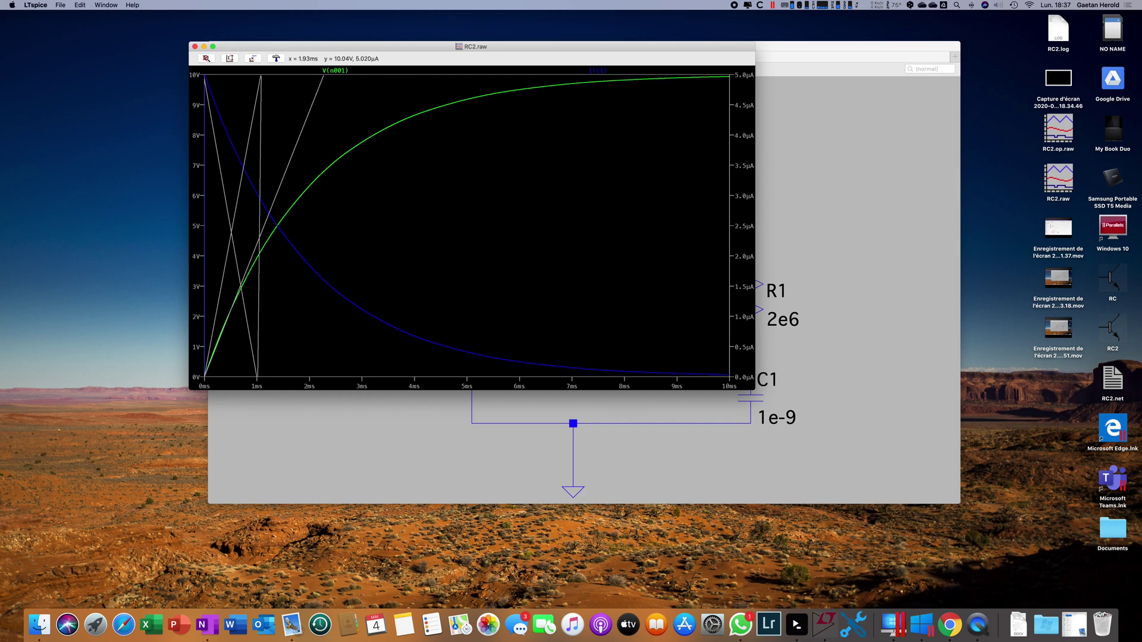
Move the RC2 plot aside, open the RC schematic from the desktop, and enlarge its window over the plot
left_click_drag(357, 46, 479, 154)
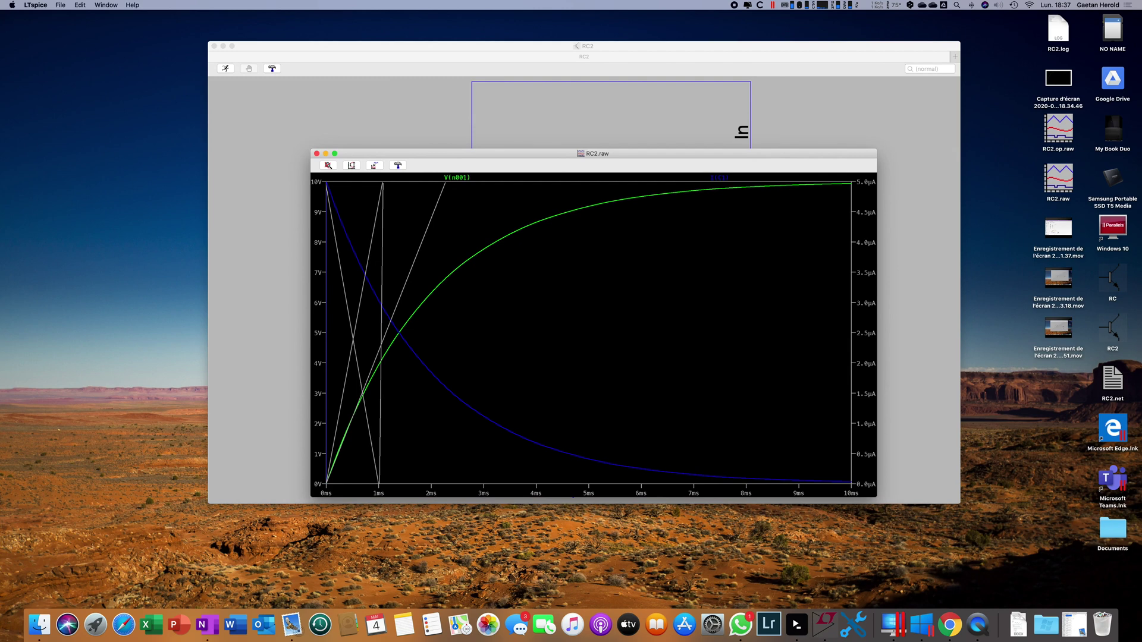
double_click(1112, 277)
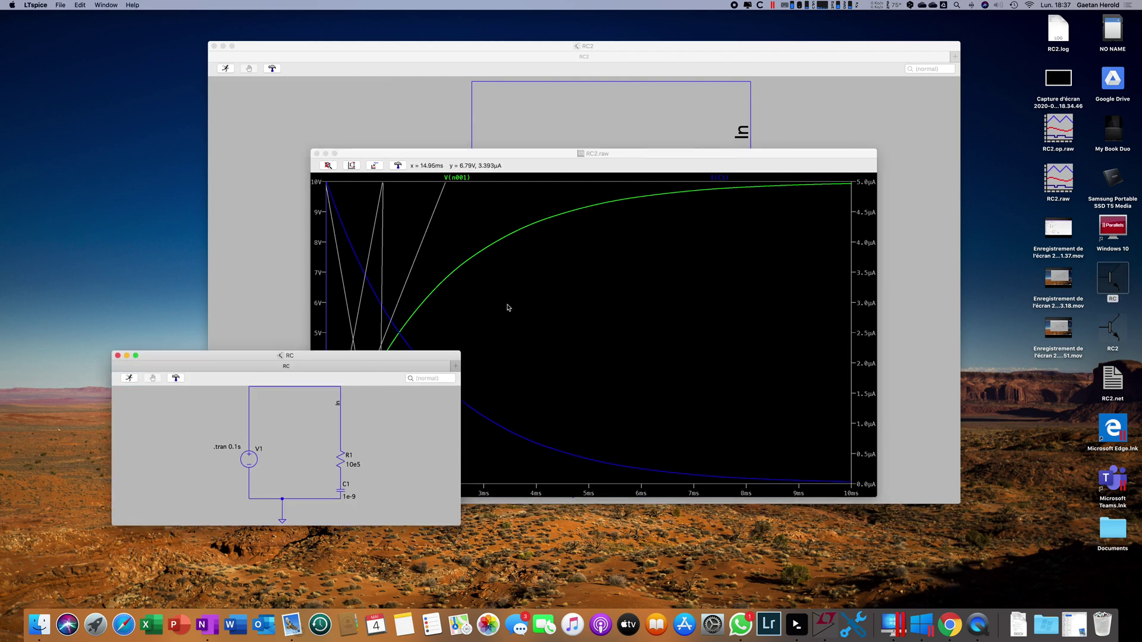
left_click_drag(177, 363, 352, 113)
left_click_drag(621, 283, 777, 363)
Review the V1 pulse settings in the RC schematic without changes, run the simulation, and move the empty plot next to the circuit
right_click(566, 297)
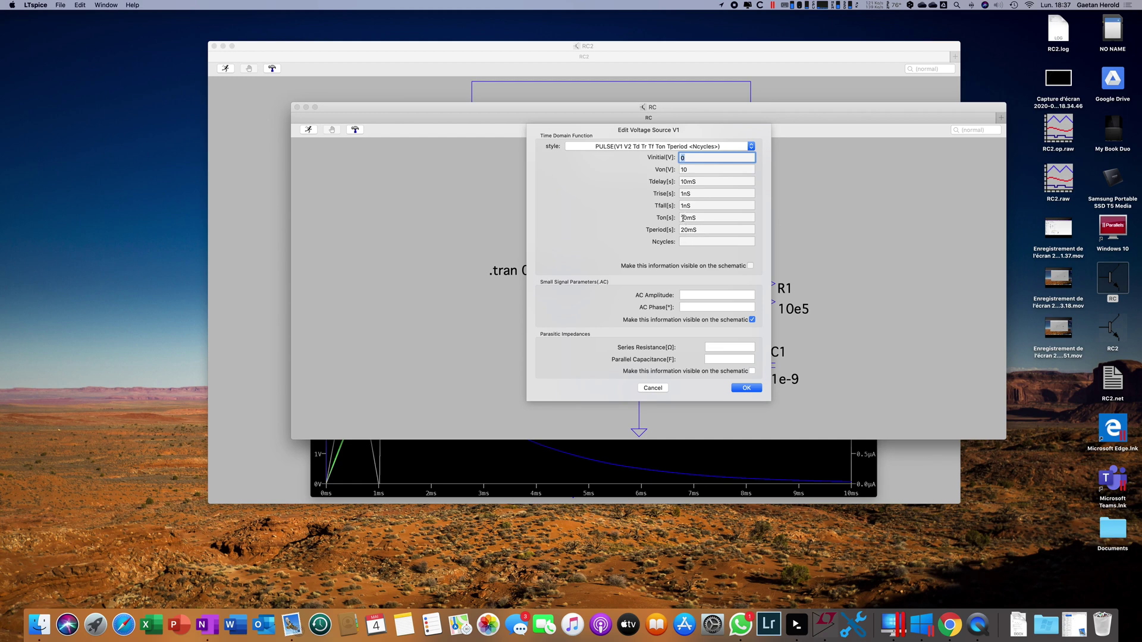
left_click(744, 387)
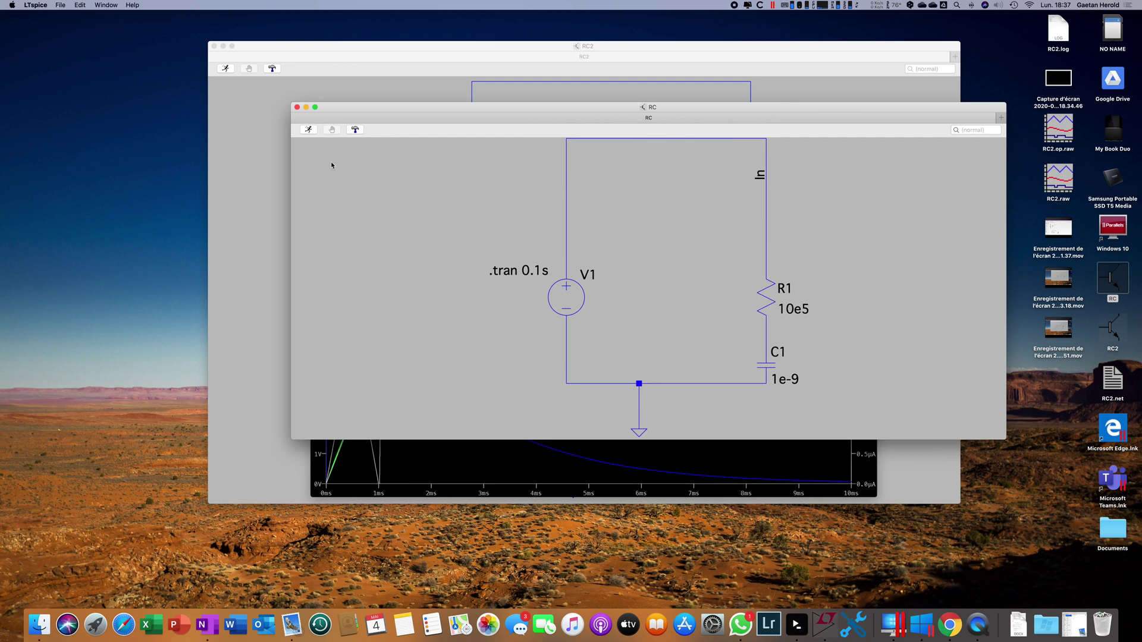
left_click(309, 129)
left_click_drag(168, 373, 286, 175)
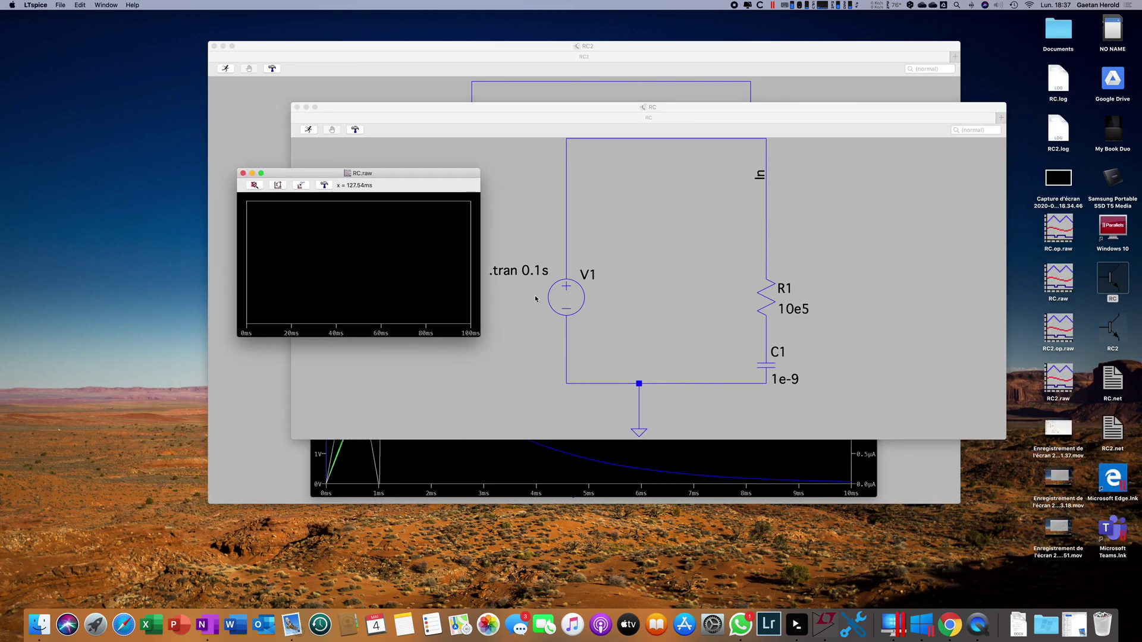
Plot V(in), V(n001) and I(C1) from the RC schematic, and rearrange and enlarge the windows to show the waveforms clearly
left_click(560, 273)
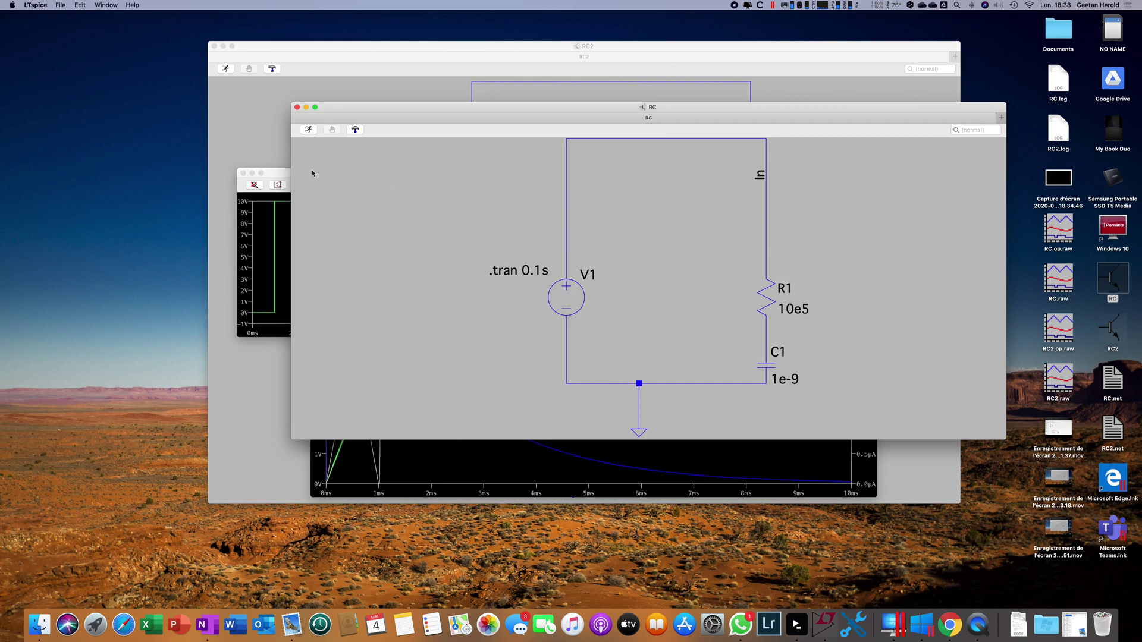
left_click_drag(279, 172, 363, 150)
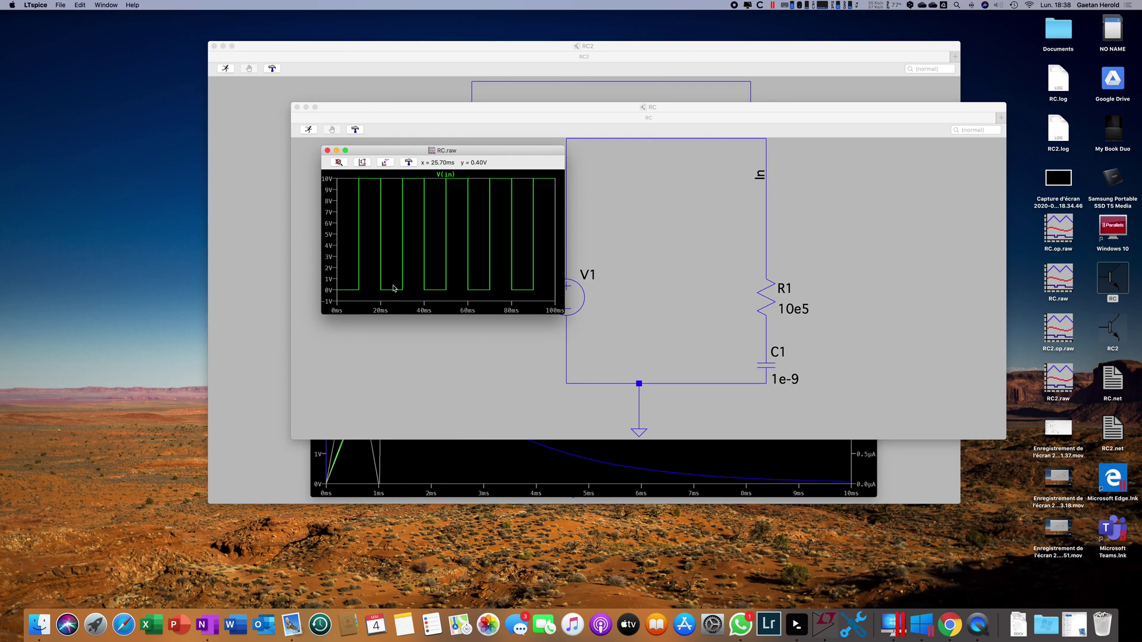
left_click(971, 331)
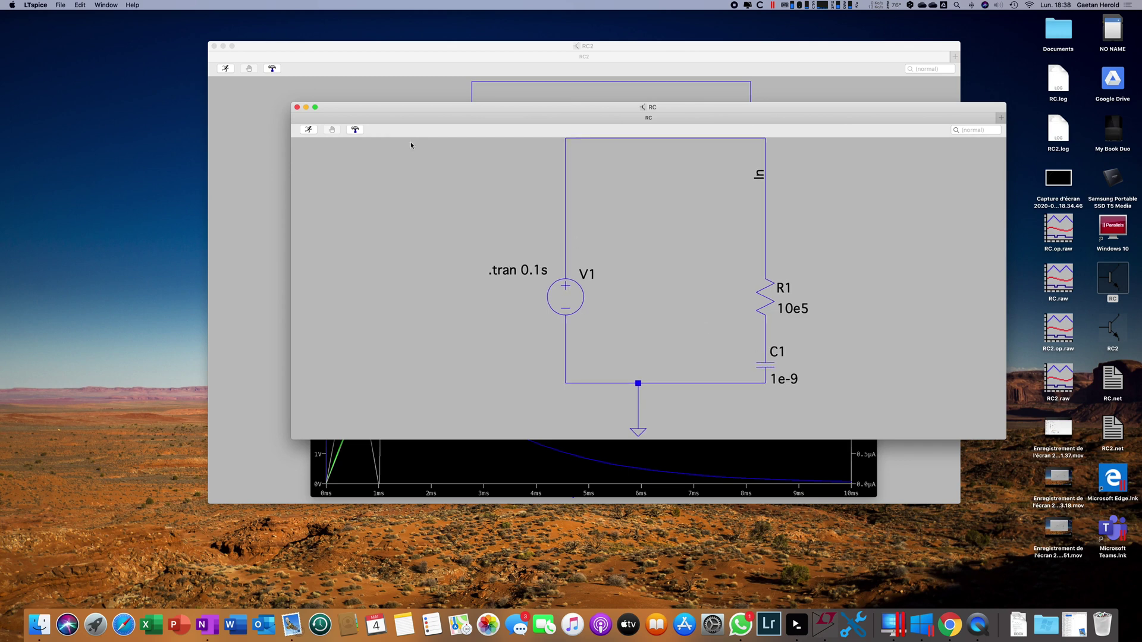
left_click_drag(428, 111, 430, 245)
left_click_drag(426, 148, 503, 140)
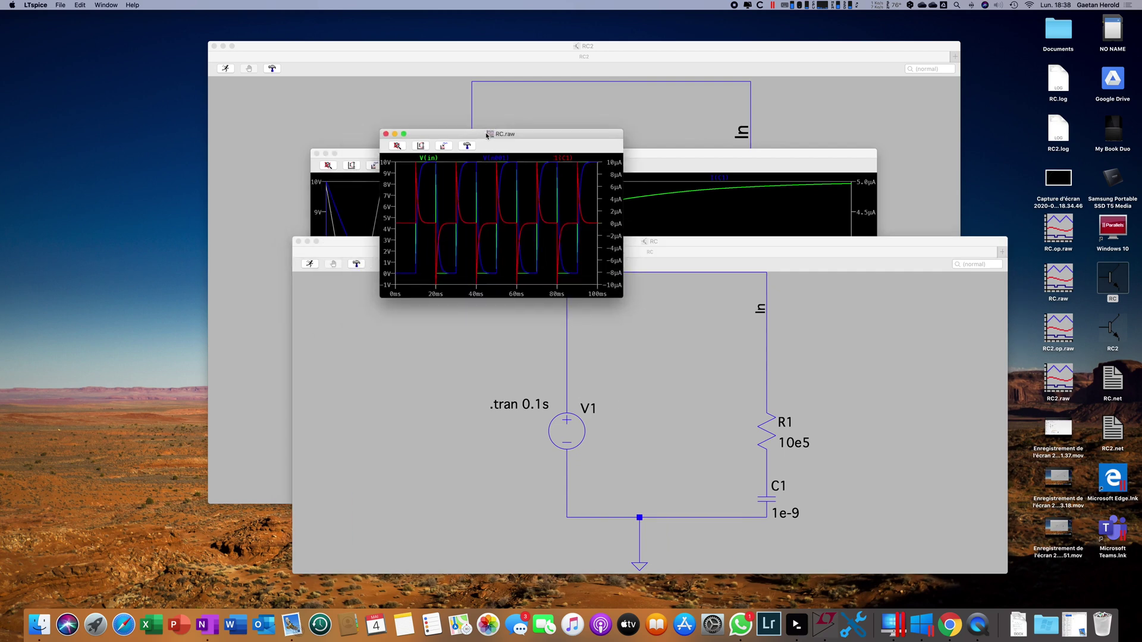
mouse_move(624, 303)
left_mouse_down()
mouse_move(948, 558)
mouse_move(890, 545)
left_mouse_up()
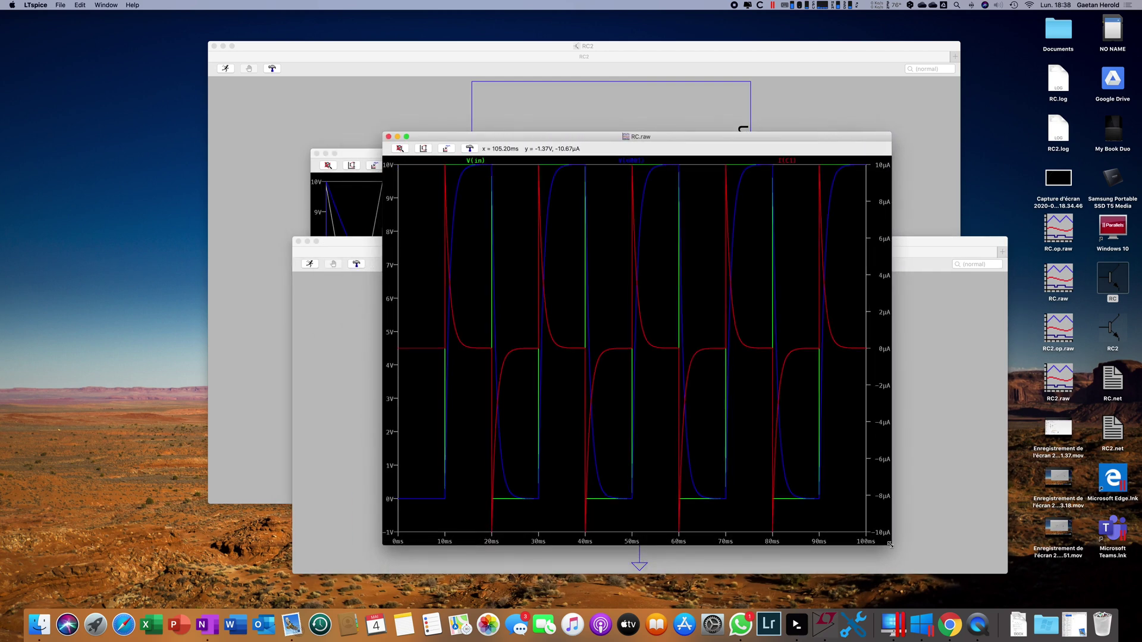
Delete the I(C1) trace from the RC plot, and reposition and enlarge the plot window
right_click(446, 201)
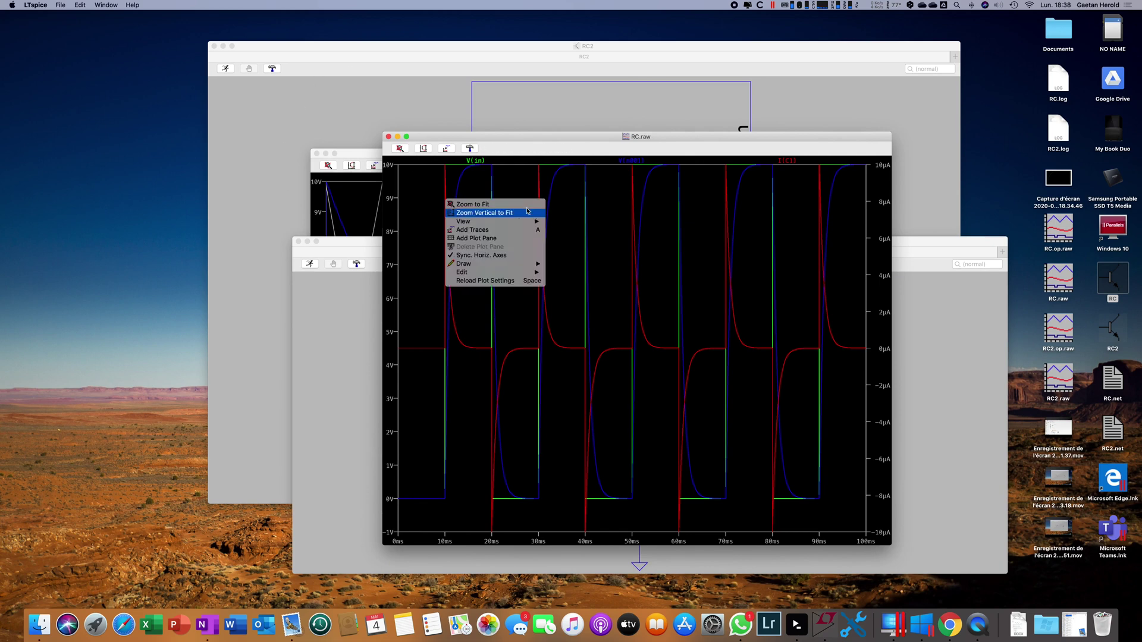
left_click(848, 175)
right_click(788, 161)
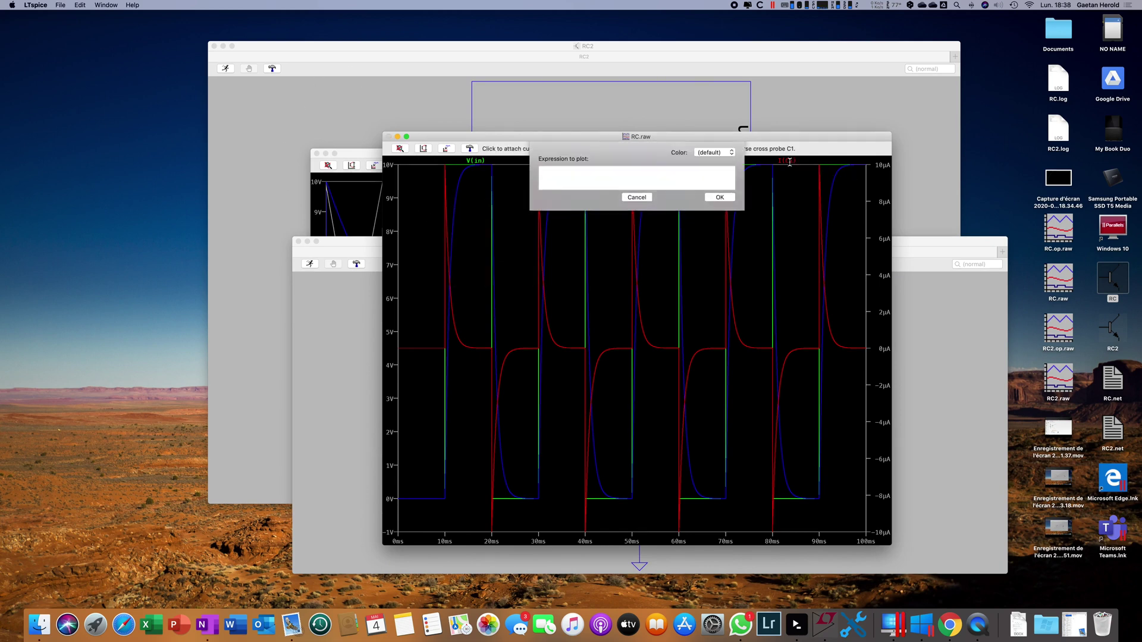
left_click(622, 201)
key("Delete")
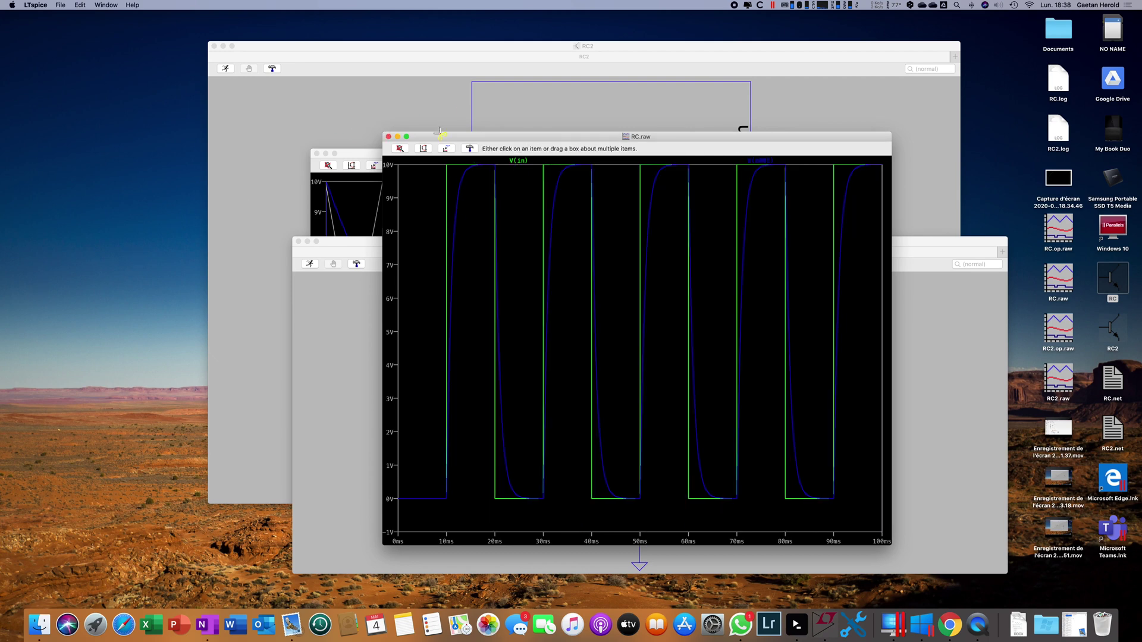
key("Escape")
left_click_drag(457, 143, 239, 65)
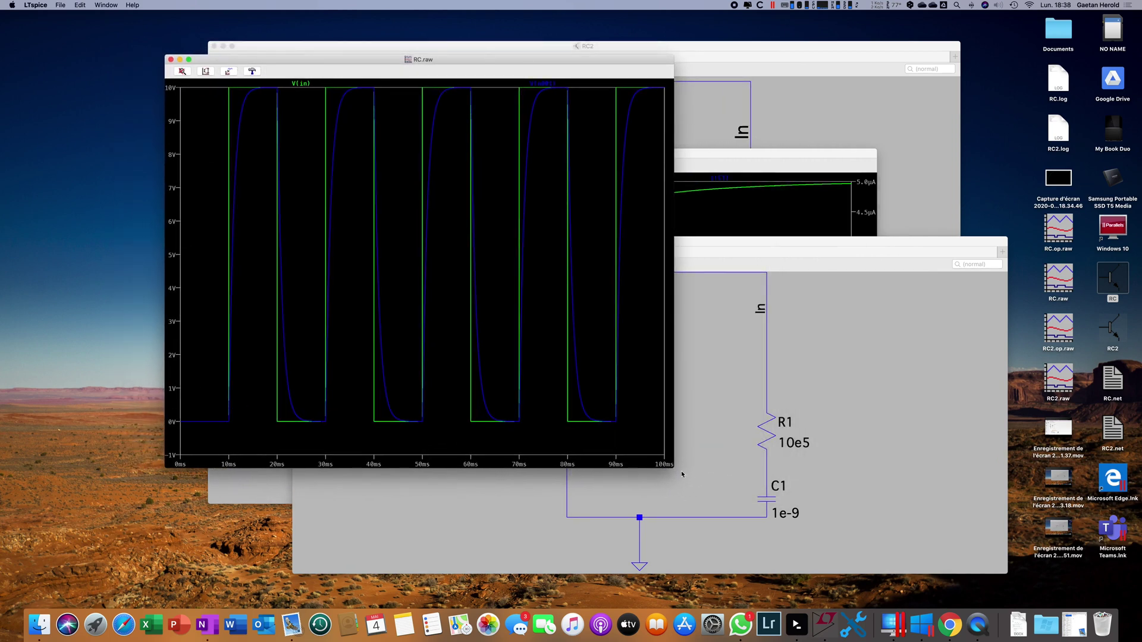
left_click_drag(672, 469, 906, 527)
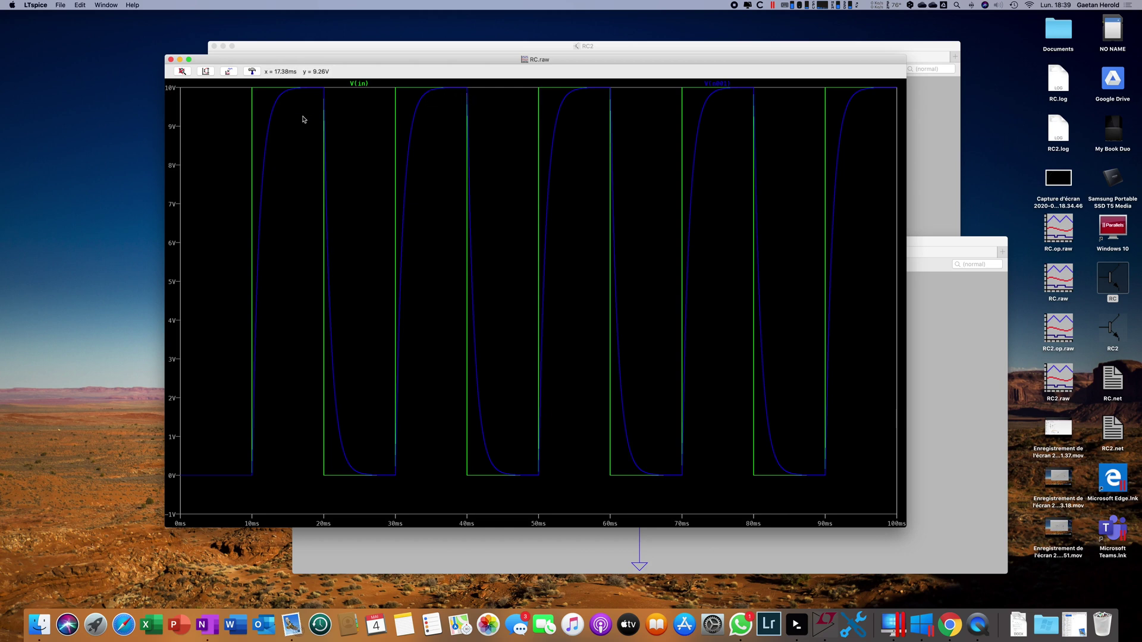
Delete the V(n001) trace from the RC plot, leaving only V(in)
right_click(717, 82)
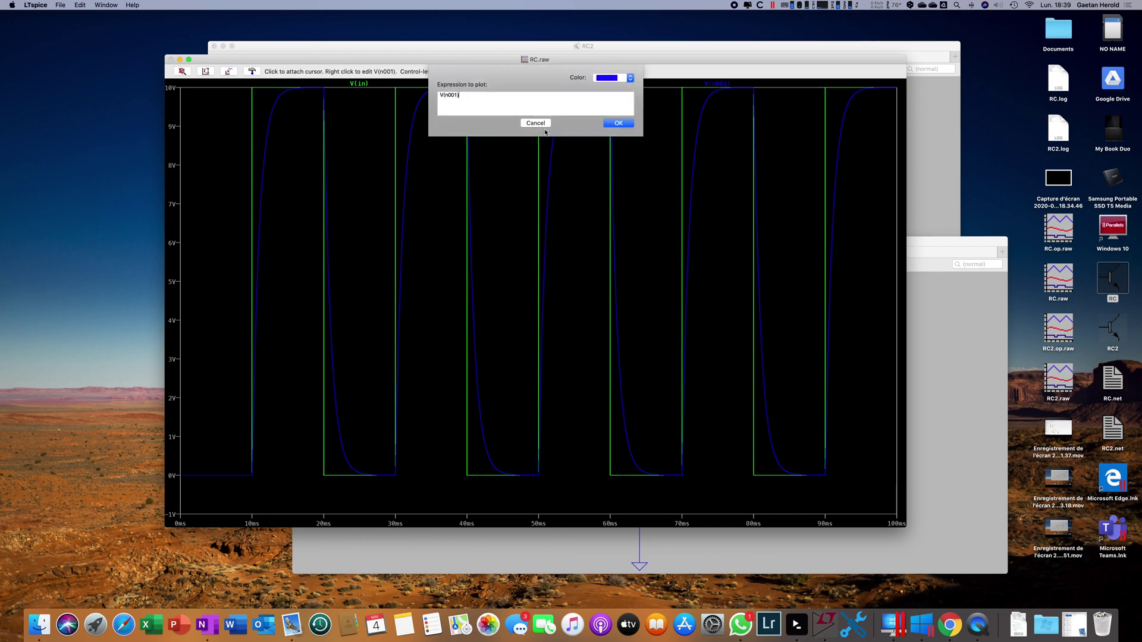
left_click(535, 122)
right_click(578, 188)
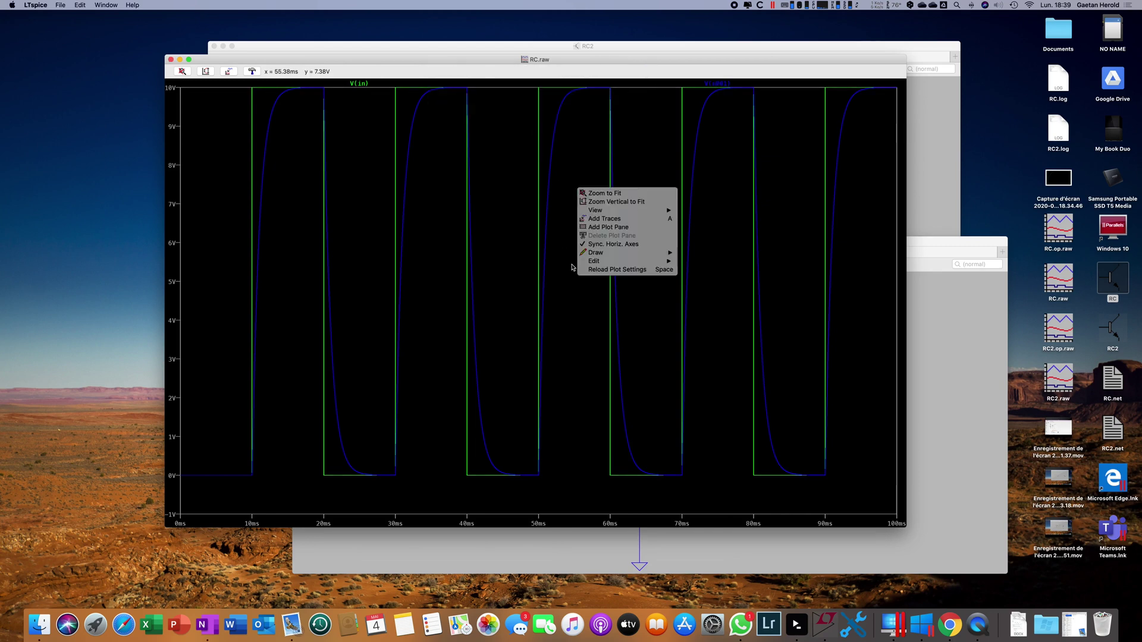
mouse_move(595, 260)
left_click(698, 278)
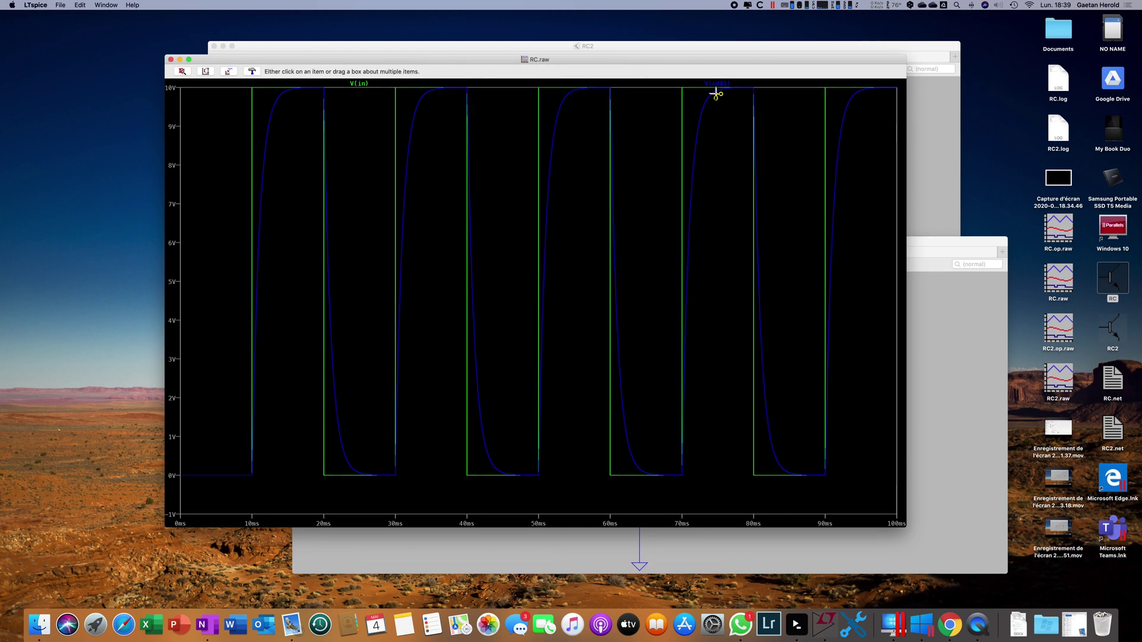
left_click(717, 85)
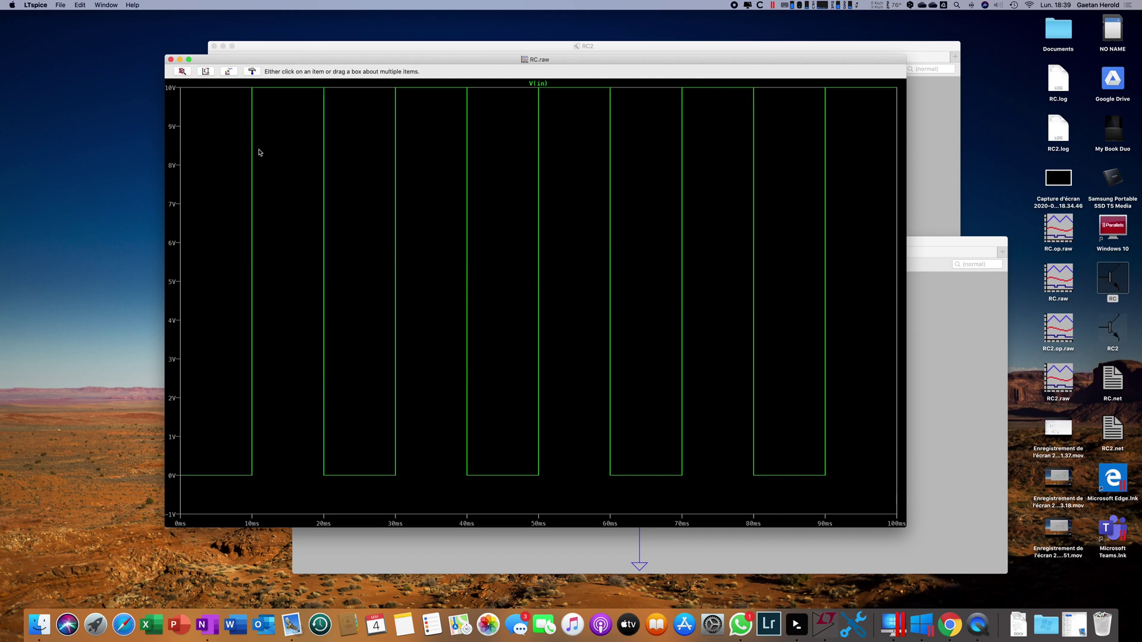
Arrange the RC plot and schematic windows side by side and plot only the current through C1 in place of V(in)
left_click_drag(458, 60, 375, 33)
left_click(851, 387)
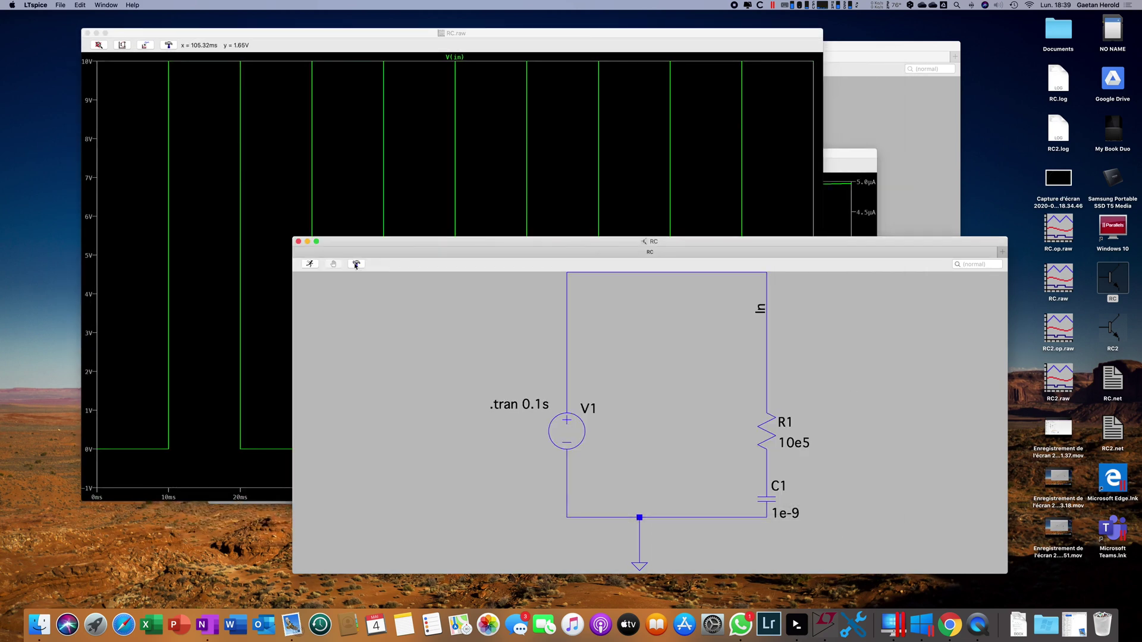
key("super+grave")
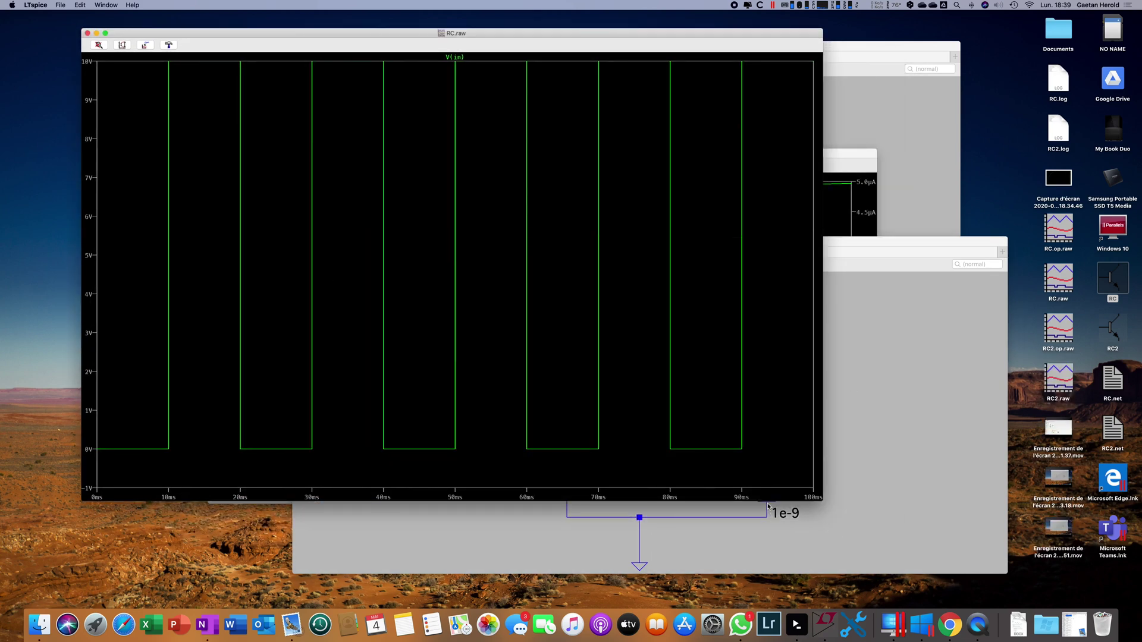
left_click_drag(843, 240, 931, 219)
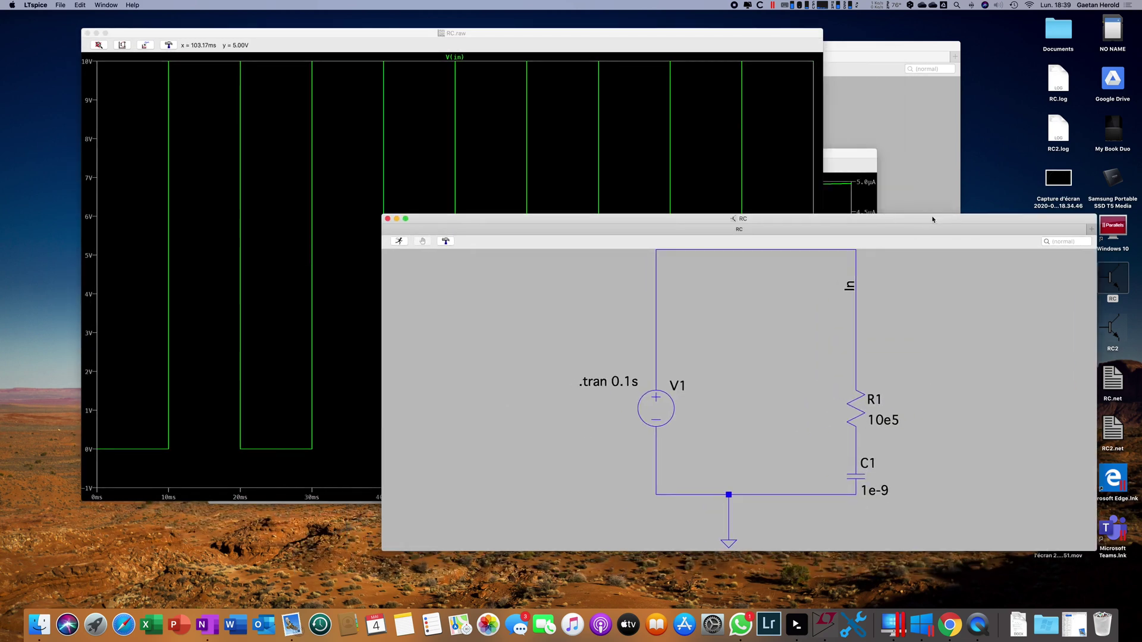
left_click(854, 476)
key("super+grave")
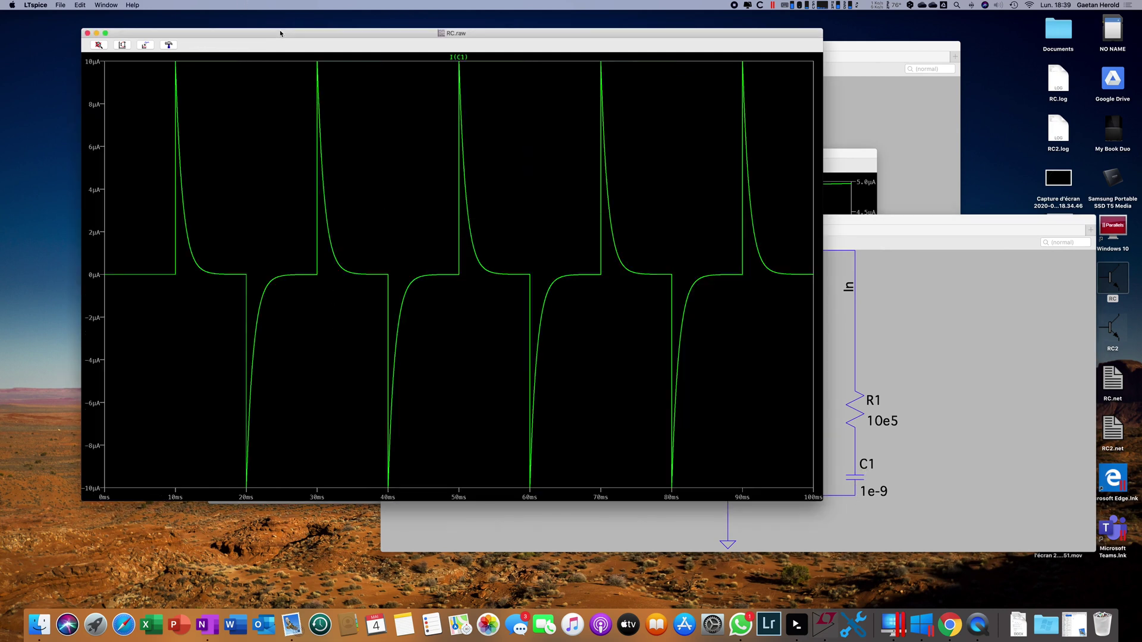
Add the V(in) trace to the RC plot, color it magenta, and move the plot window clear of the RC2 schematic's toolbar
key("super+grave")
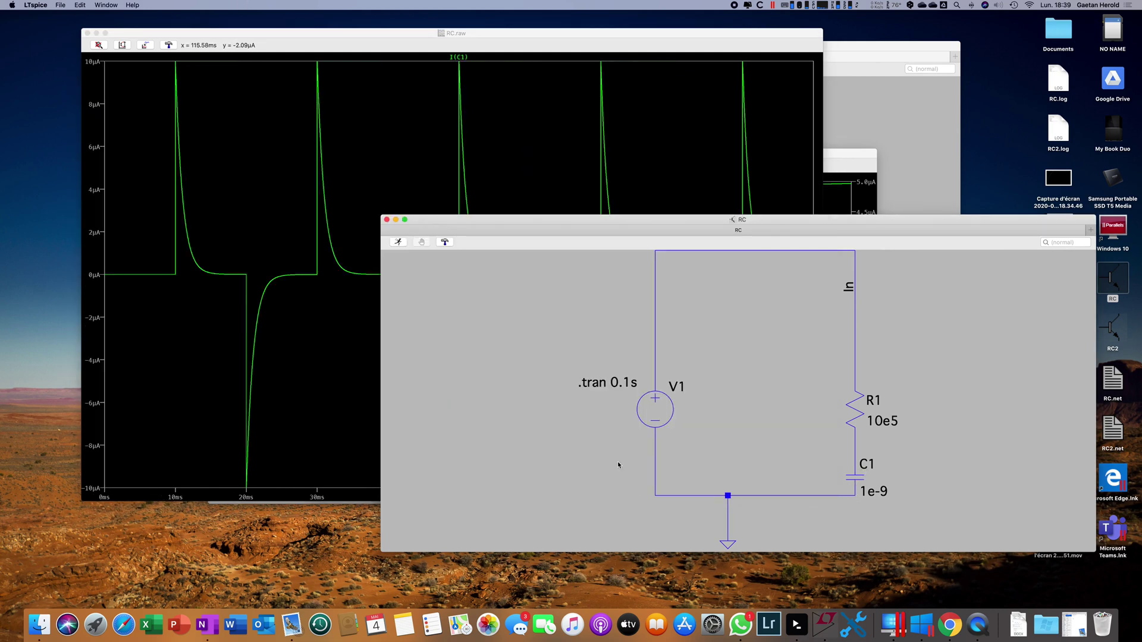
left_click(656, 377)
left_click(268, 57)
right_click(268, 58)
left_click(529, 49)
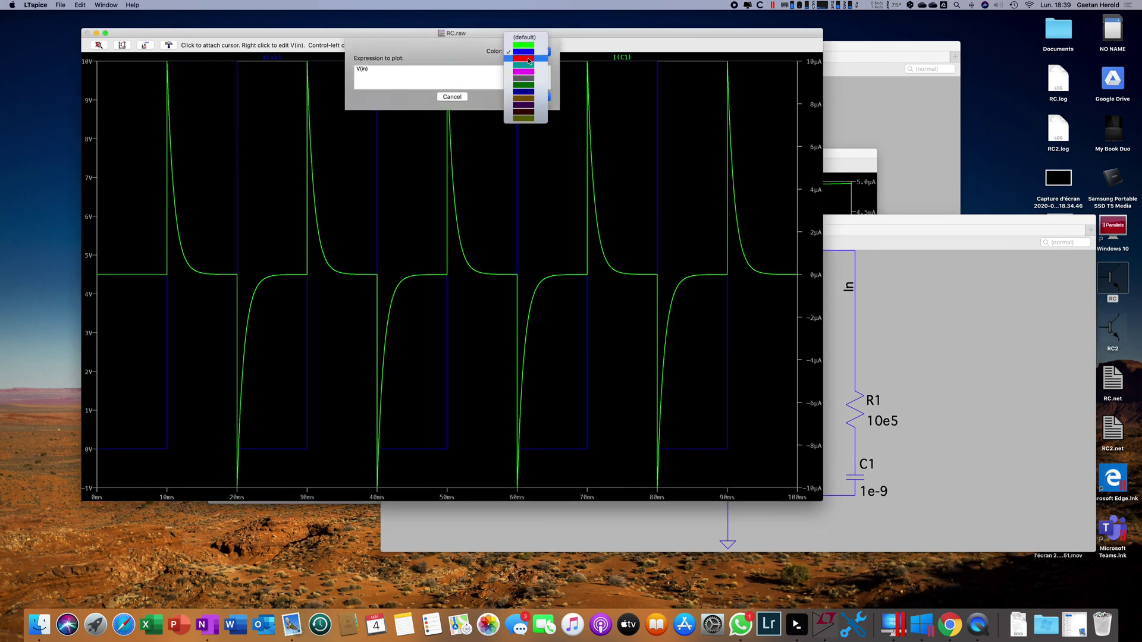
left_click(526, 83)
left_click(534, 96)
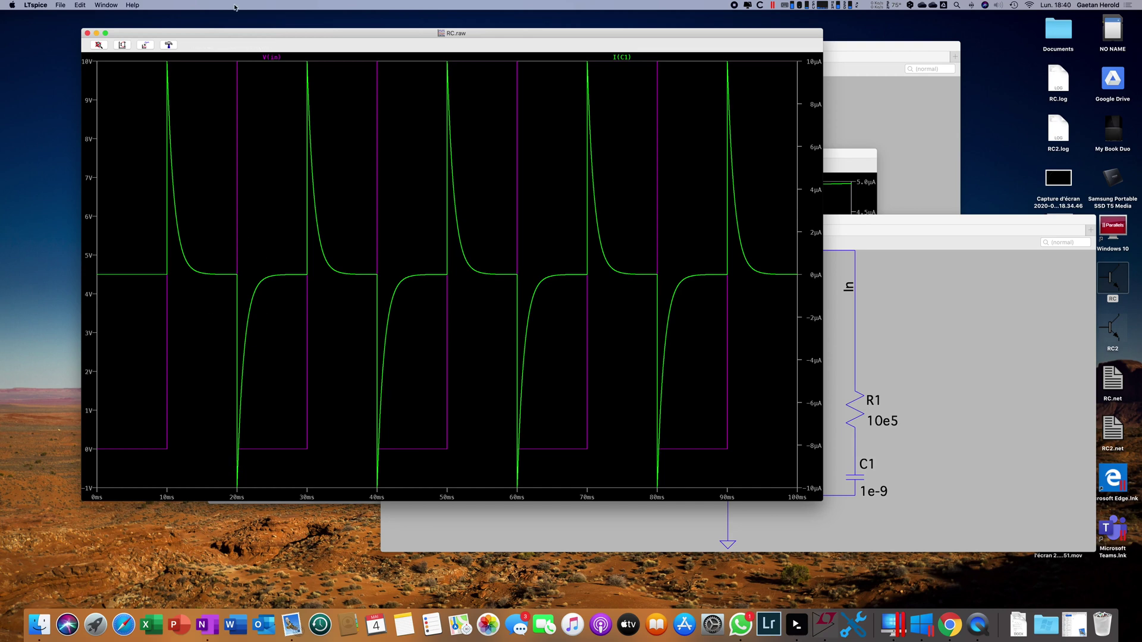
left_click_drag(228, 34, 268, 98)
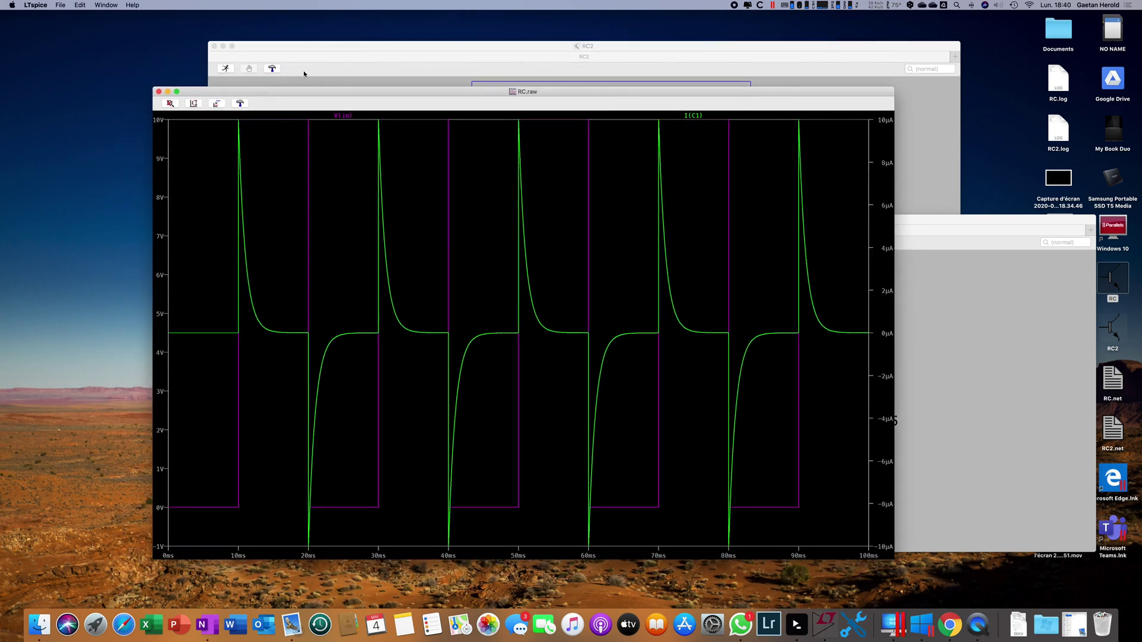
left_click(460, 178)
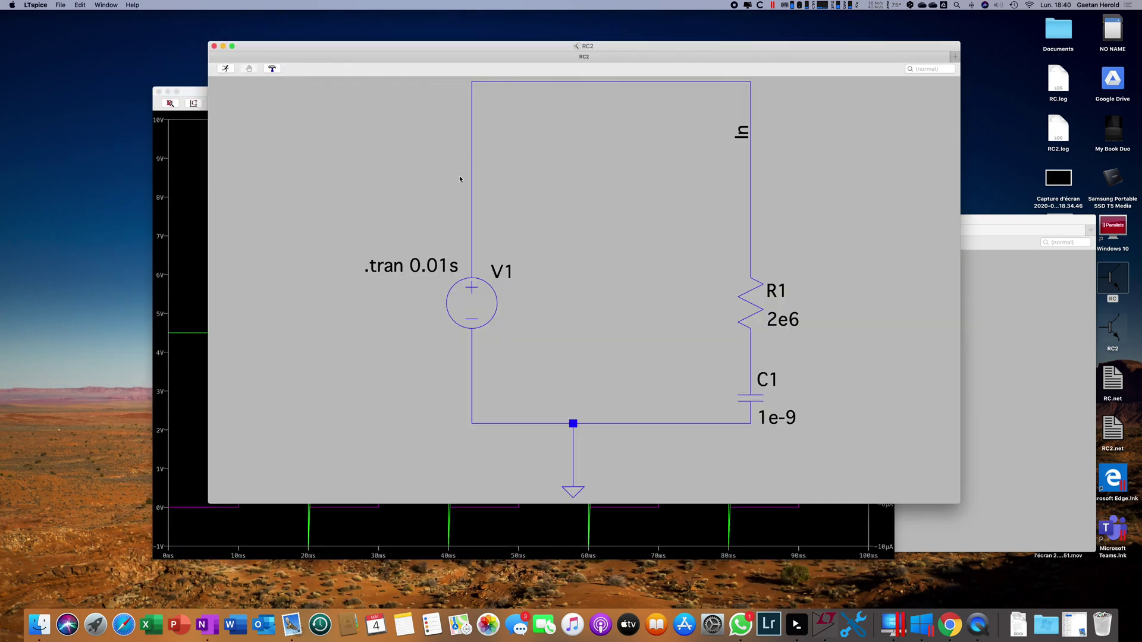
right_click(472, 300)
left_click(625, 157)
left_click(588, 326)
Minimize the RC2 schematic and bring the RC schematic forward, positioning it over the plot window
left_click(223, 45)
left_click(955, 296)
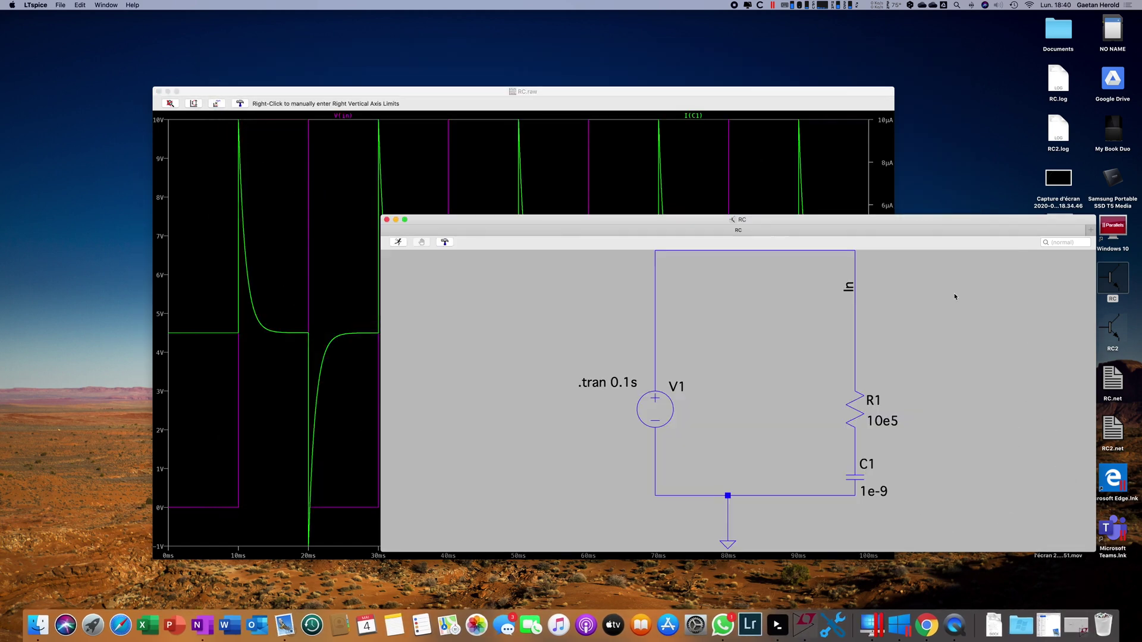
left_click_drag(807, 217, 698, 115)
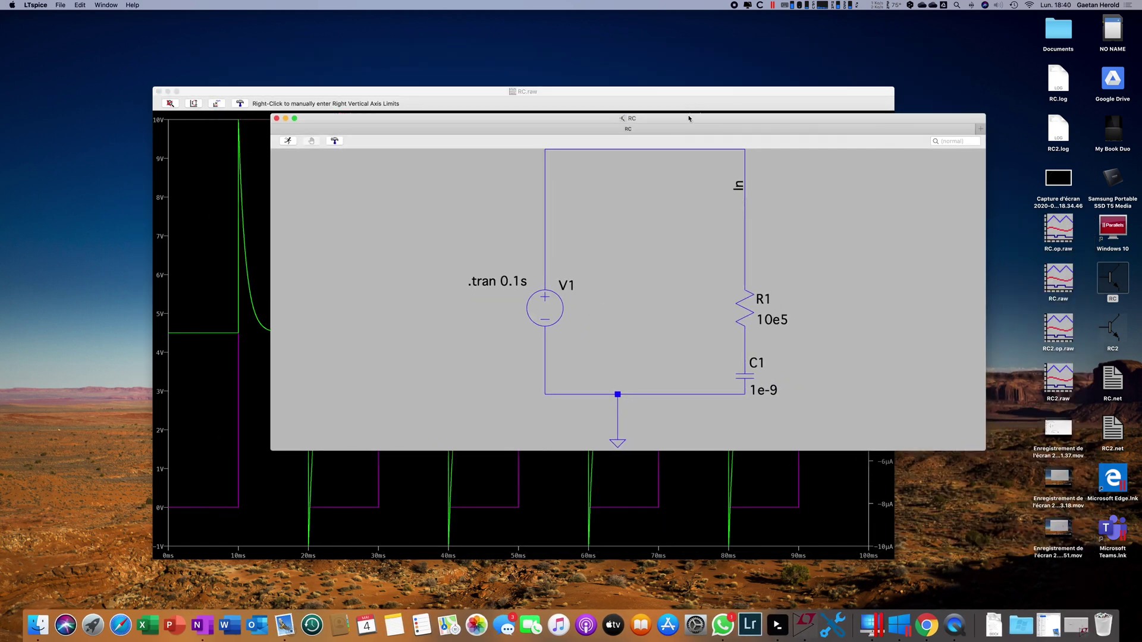
Set the pulse of source V1 to Ton 2mS and Tperiod 4mS in the RC schematic and run the simulation
right_click(543, 307)
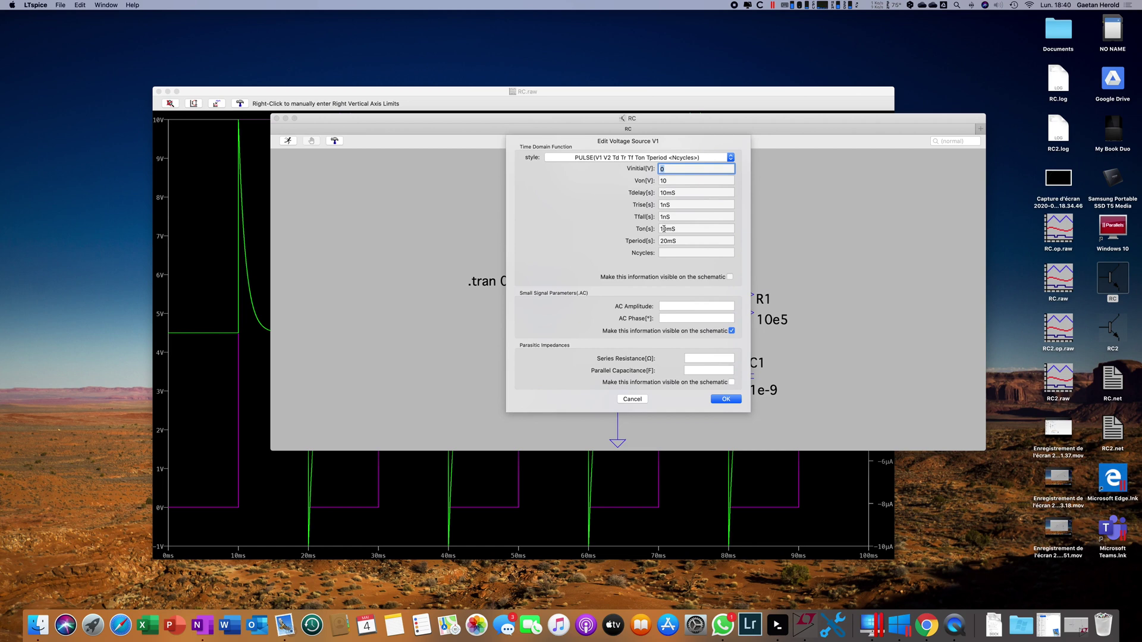
left_click_drag(665, 229, 657, 231)
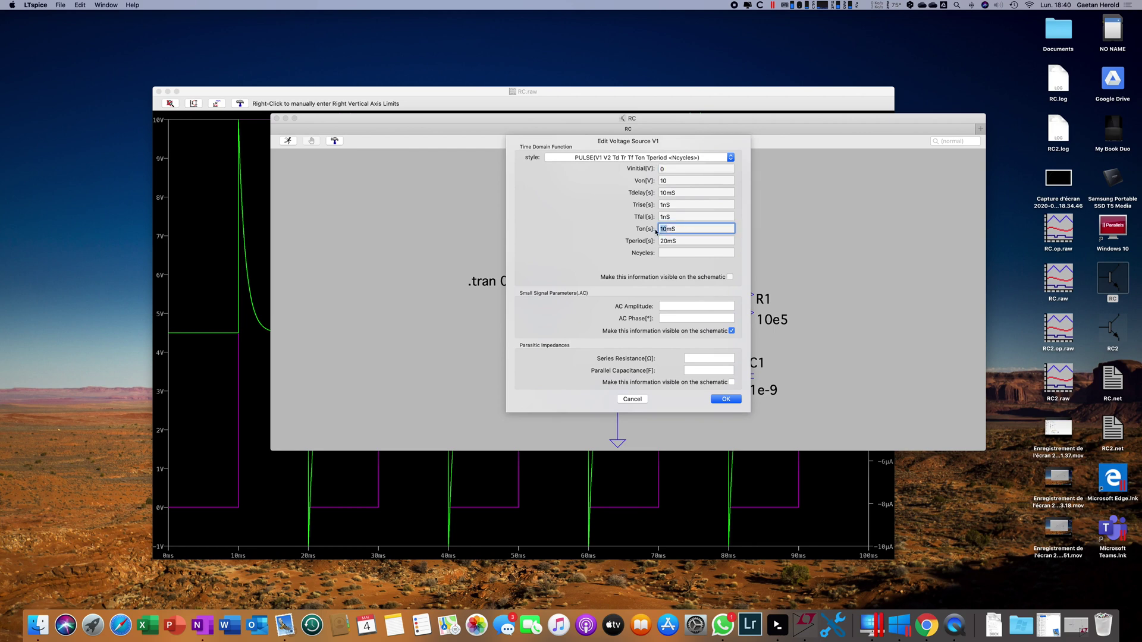
type("2")
left_click_drag(667, 241, 651, 240)
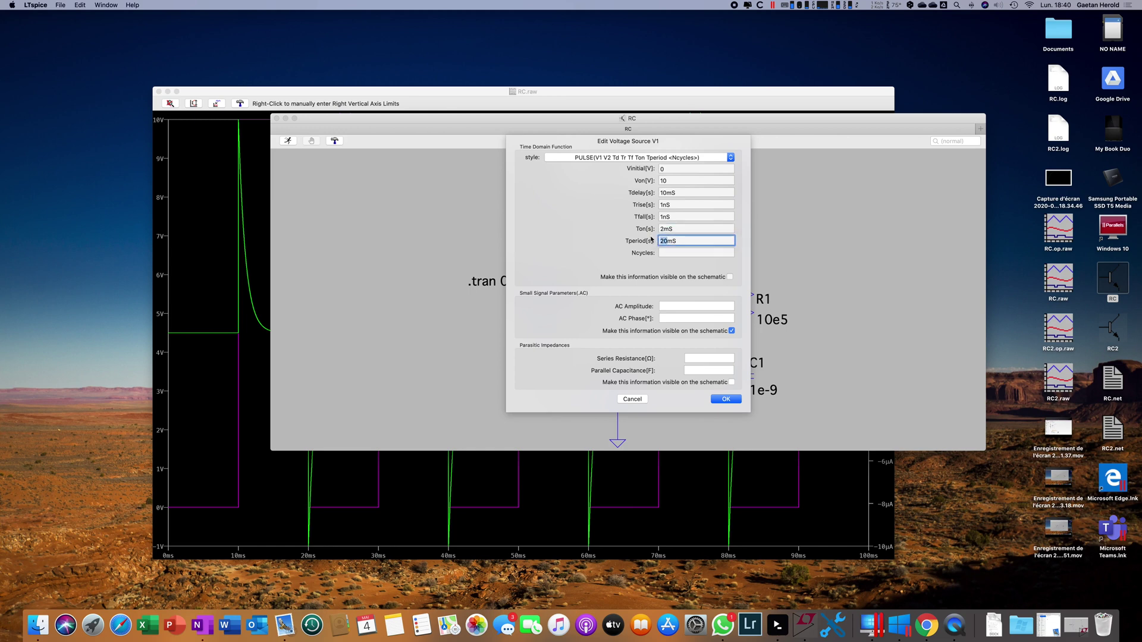
type("4")
left_click(724, 400)
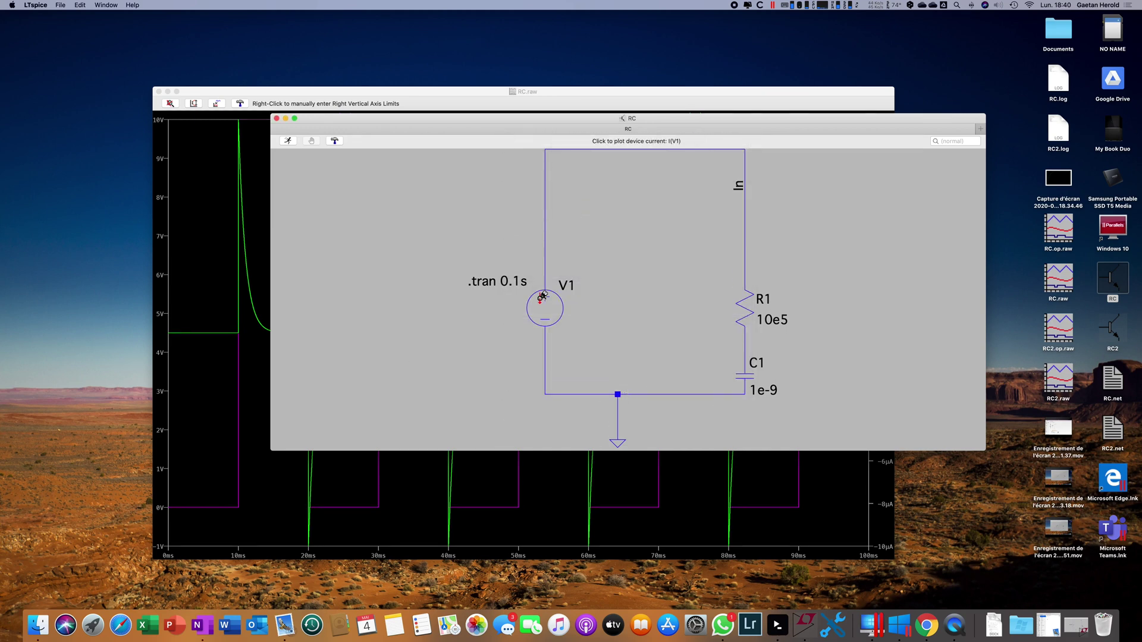
left_click(288, 141)
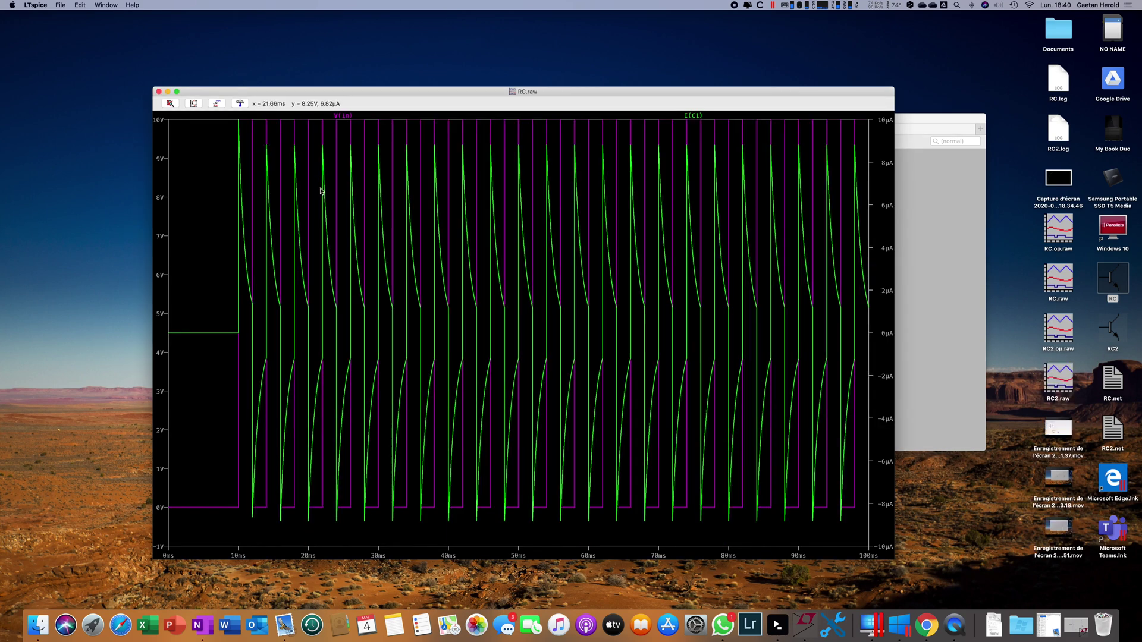
Delete the V(in) and I(C1) traces from the RC plot
right_click(338, 117)
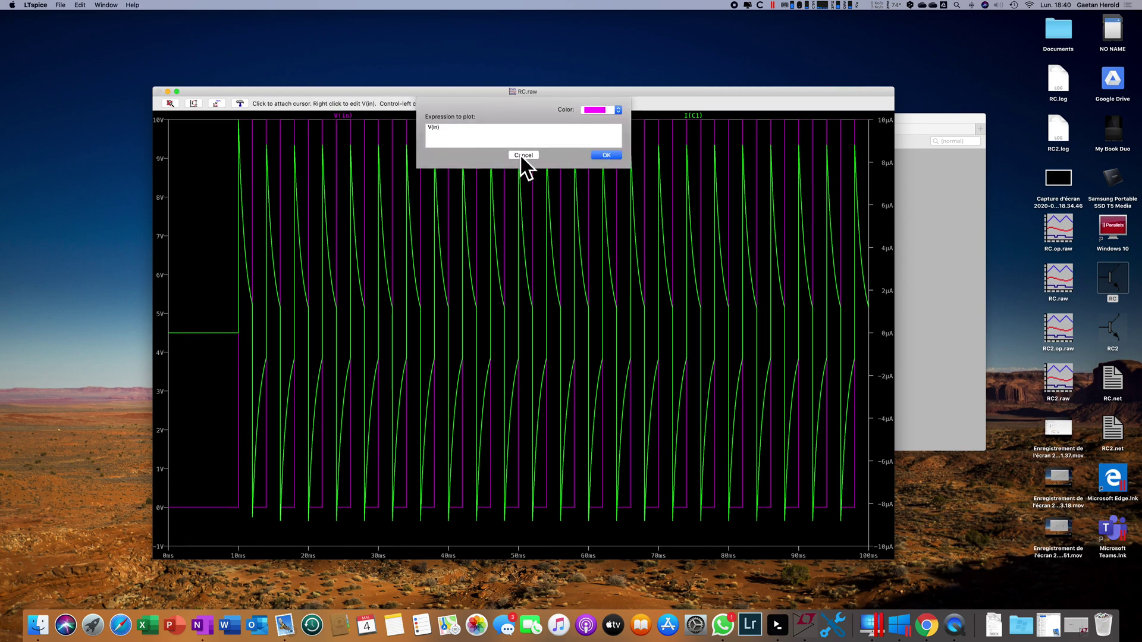
left_click(523, 157)
right_click(187, 239)
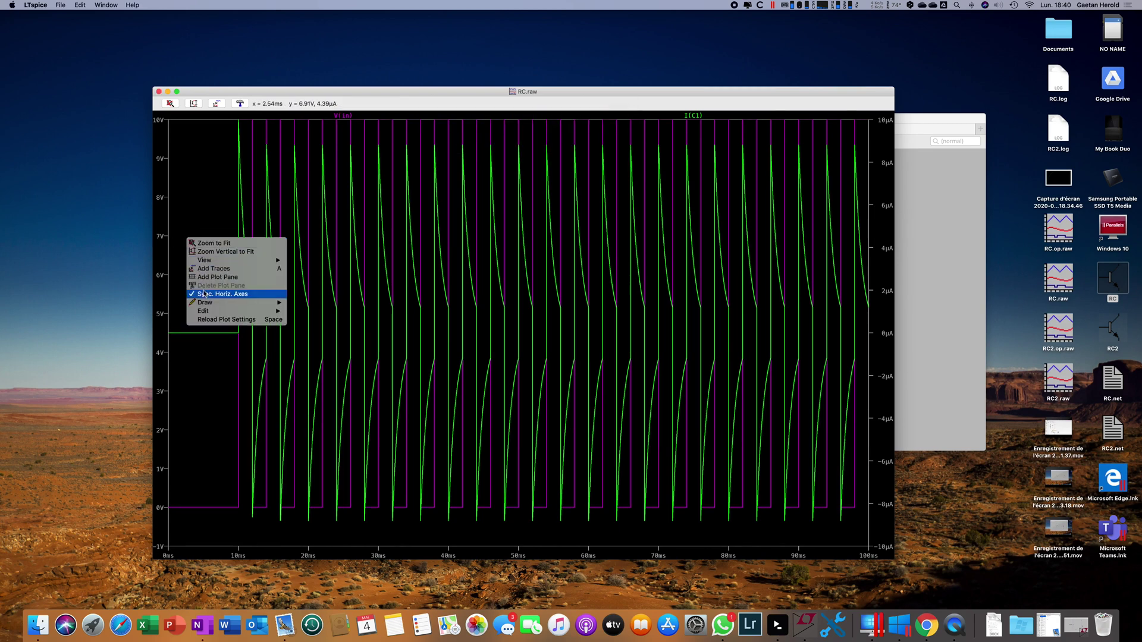
mouse_move(274, 311)
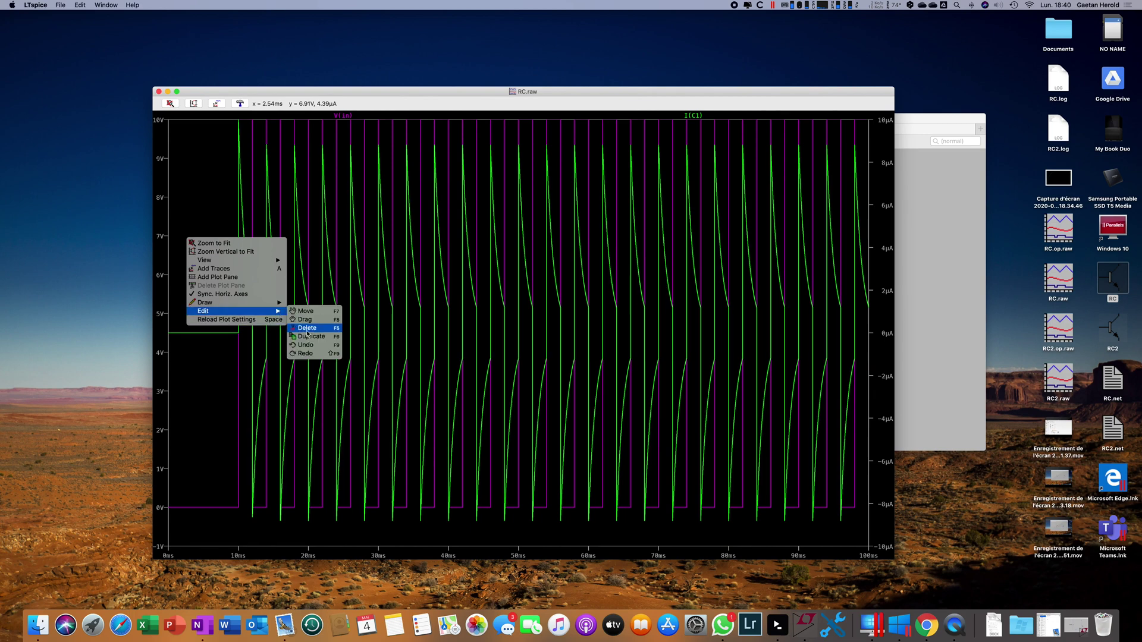
left_click(307, 328)
left_click(343, 115)
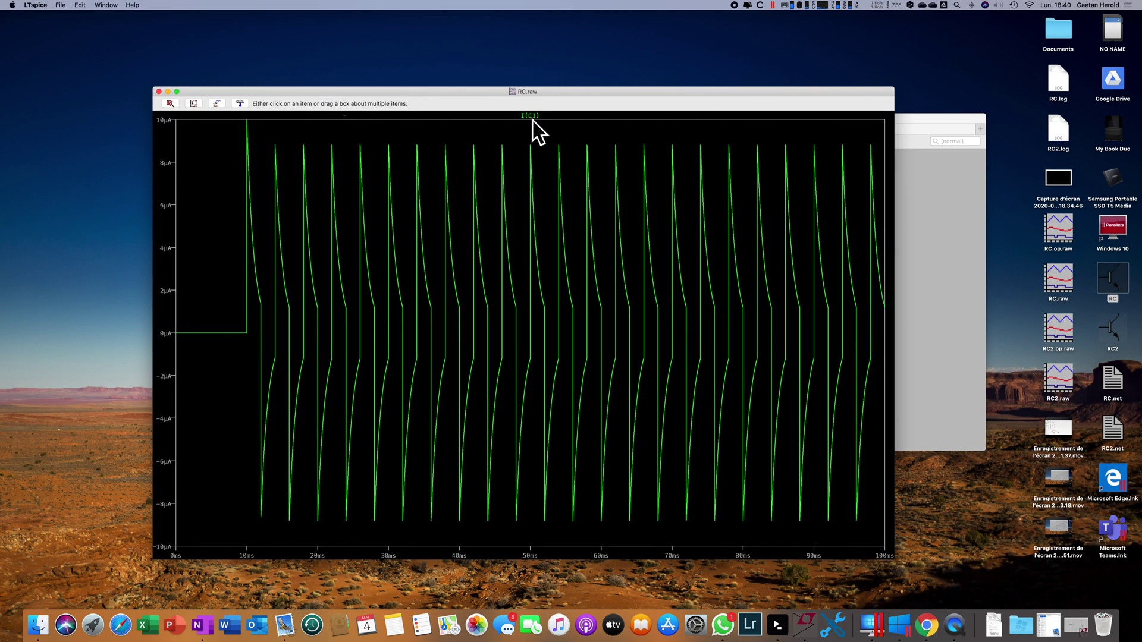
left_click(576, 118)
Rerun the RC simulation, plot the voltage at the node between R1 and C1, and bring the plot forward
left_click(923, 250)
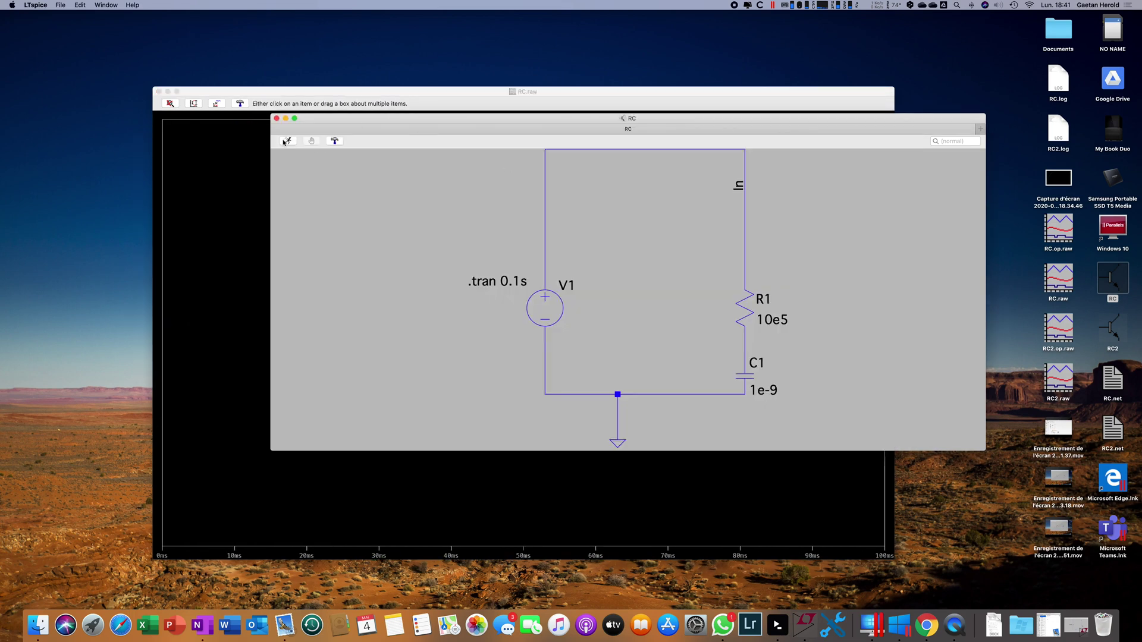
left_click(289, 143)
left_click(933, 275)
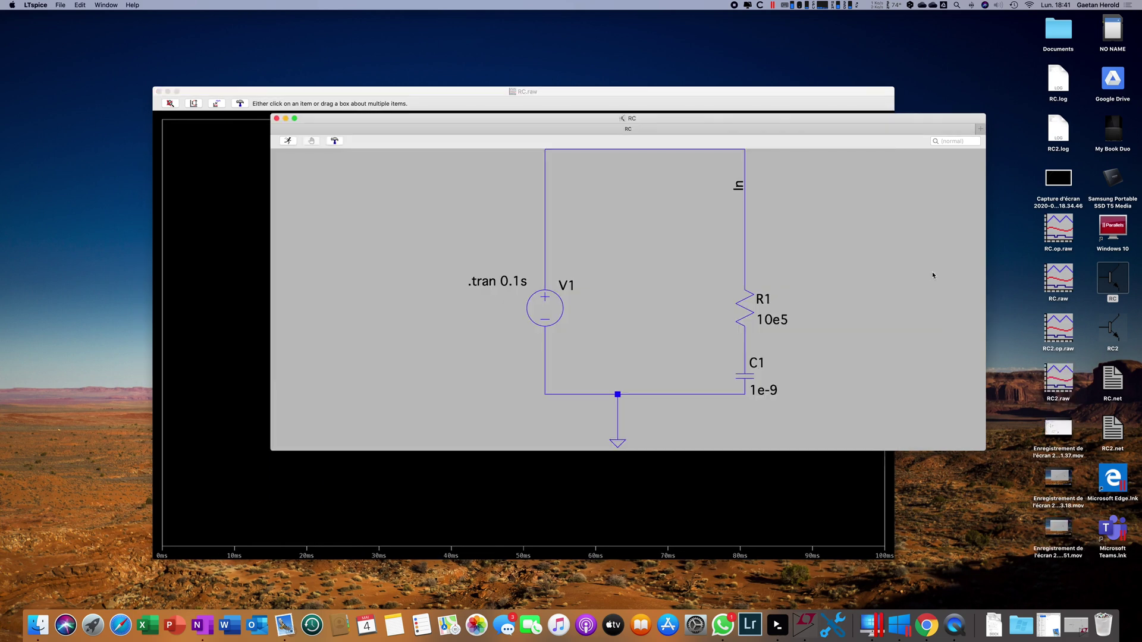
left_click(744, 355)
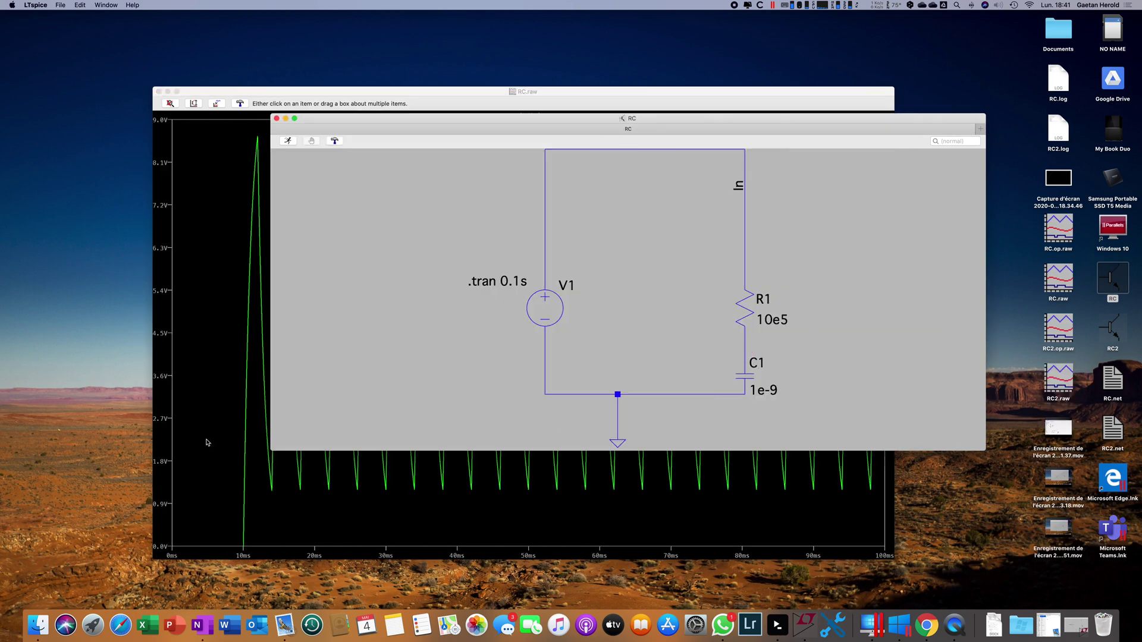
left_click(205, 396)
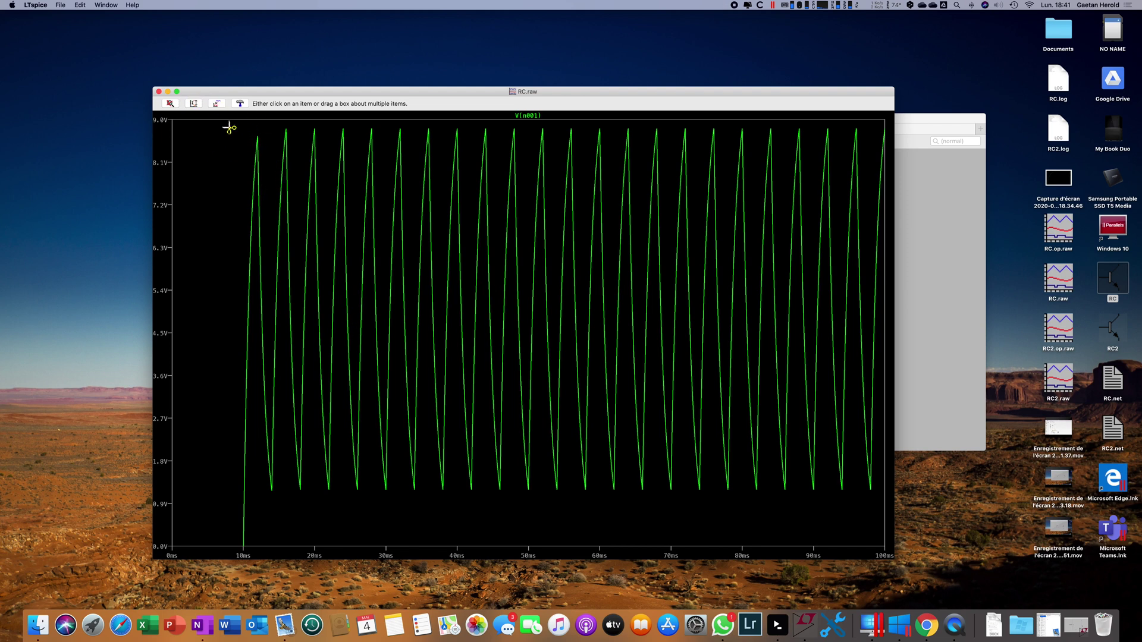
key("Escape")
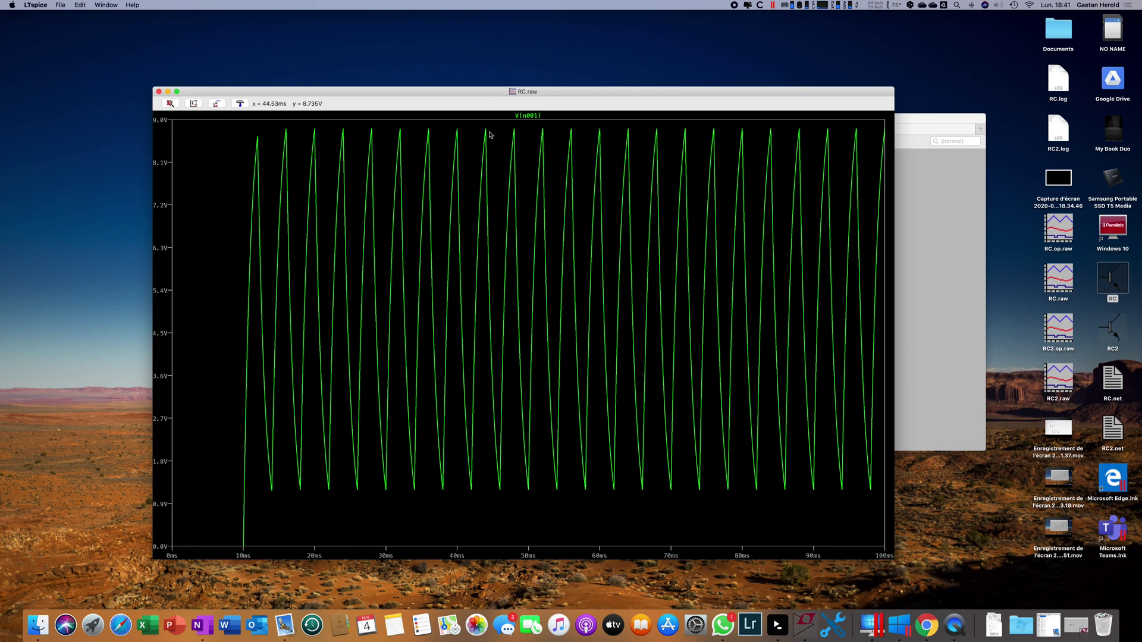
Attach a cursor to V(n001) and place it on the first peak at about 12 ms, with the readout window beside the plot
left_click(528, 116)
left_click_drag(321, 302, 1001, 146)
left_click(533, 137)
left_click_drag(527, 133, 258, 237)
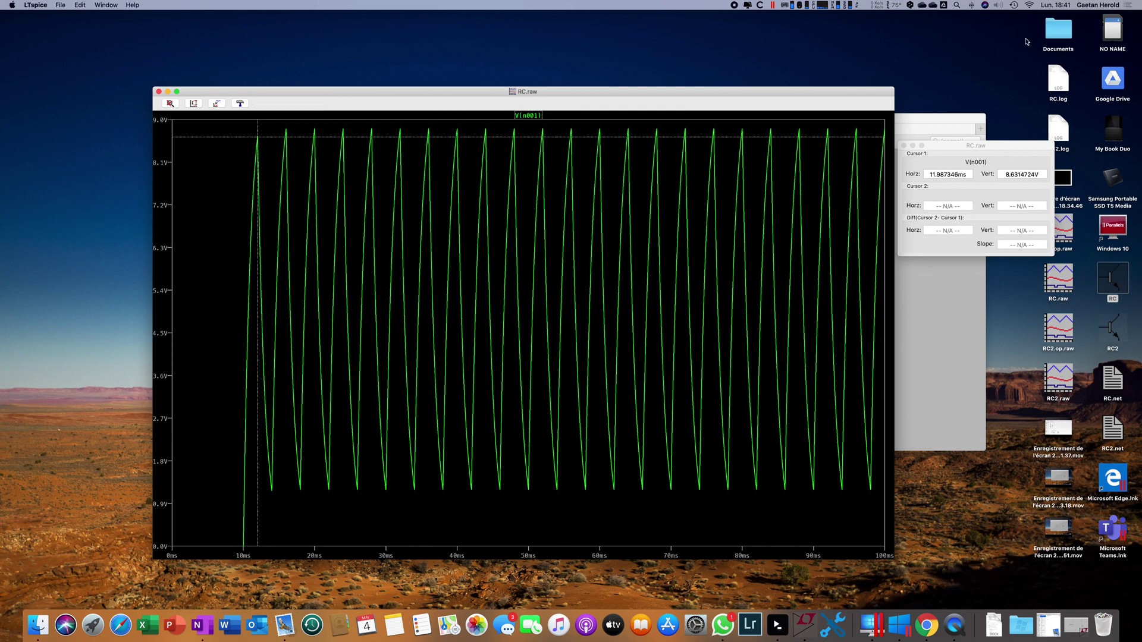
Calculate 10-10*e^(-2) in Spotlight to check the voltage reached at the first peak
left_click(957, 7)
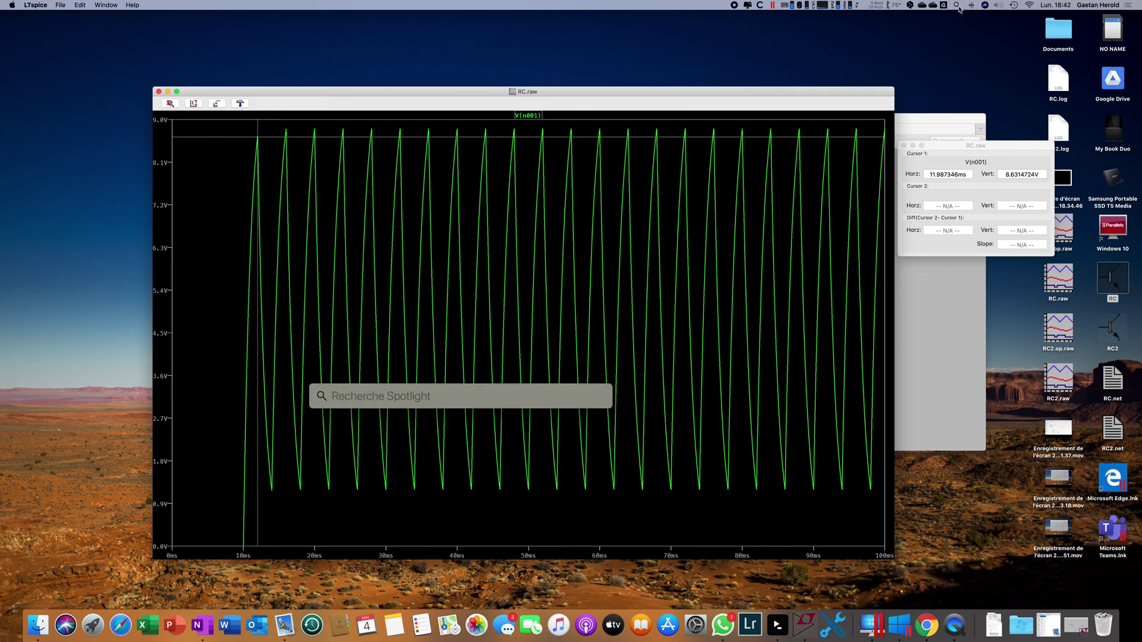
type("10*e^(-2)")
key("super+Left")
type("10-")
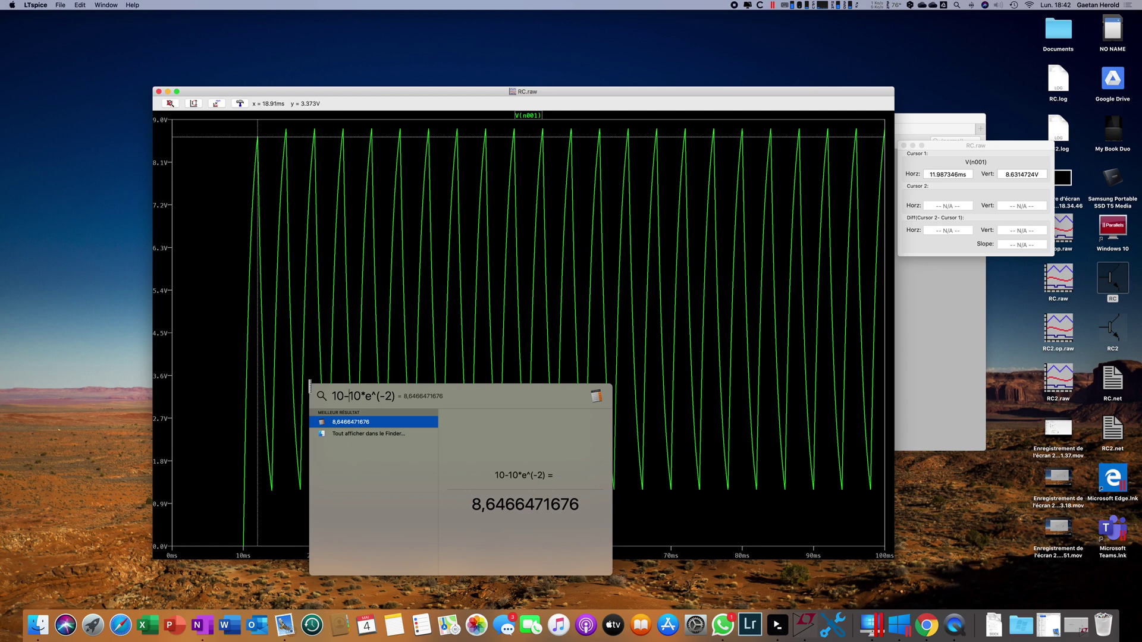
left_click(265, 377)
Move the RC plot window aside and open the advanced pulse settings of source V1 in the RC schematic
left_click_drag(401, 88, 240, 52)
left_click(841, 323)
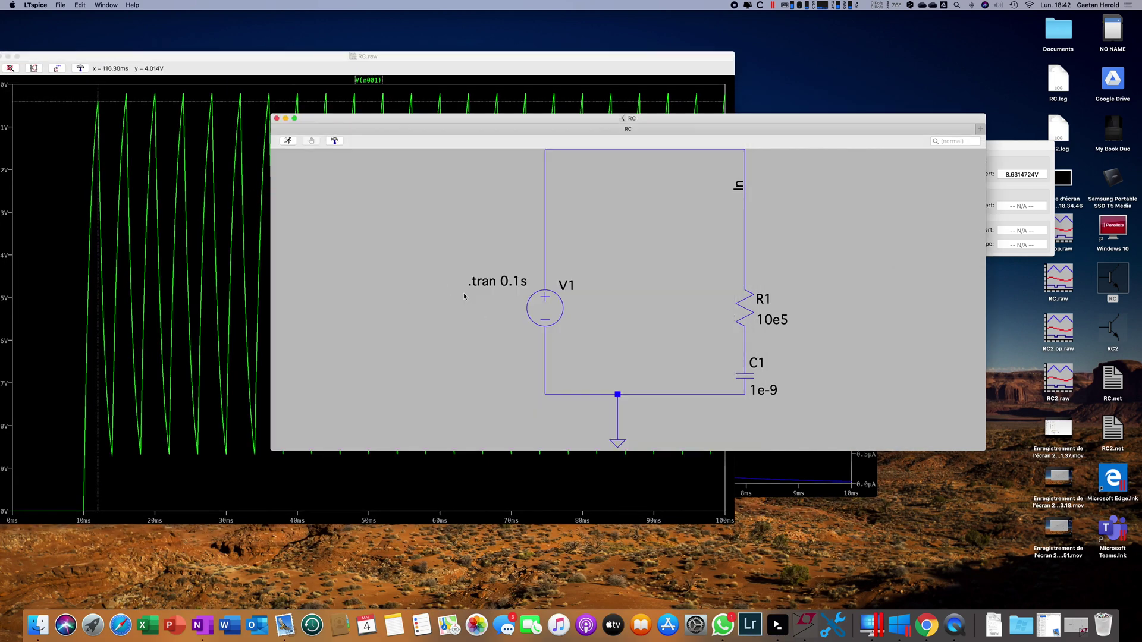
right_click(544, 308)
left_click(627, 178)
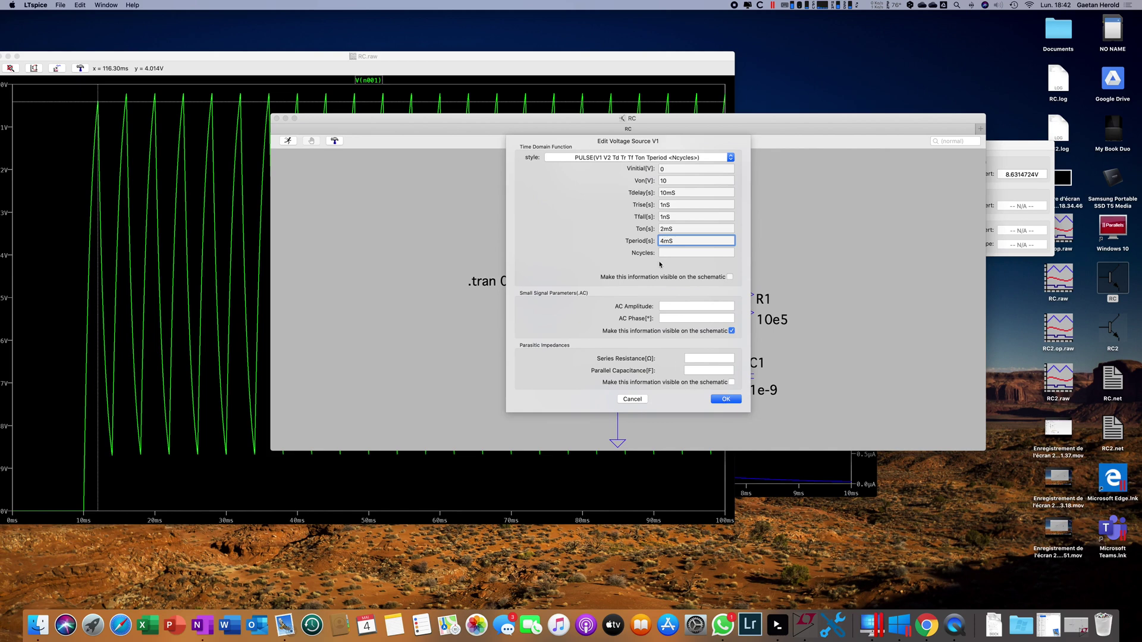
Set the pulse of source V1 to Ton 8mS and Tperiod 16mS
left_click(663, 228)
key("BackSpace")
type("8")
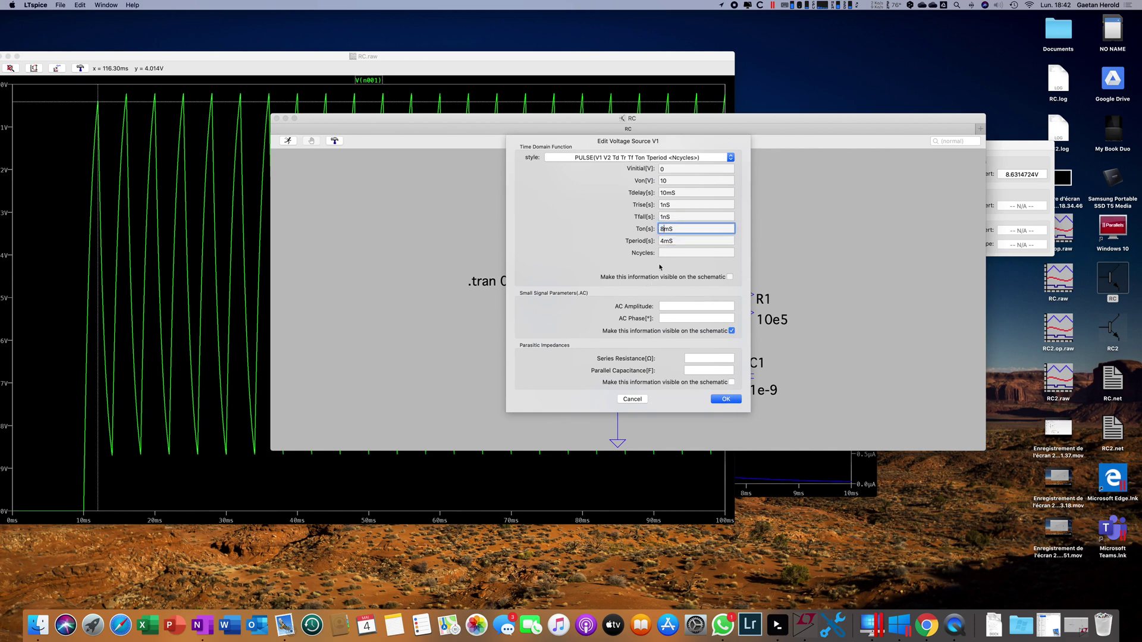
left_click(662, 240)
key("BackSpace")
type("4")
key("BackSpace")
type("16")
Set the pulse of source V1 to Ton 6mS and Tperiod 12mS, accept the source settings, and run the simulation
left_click(664, 229)
key("BackSpace")
type("6")
left_click(660, 241)
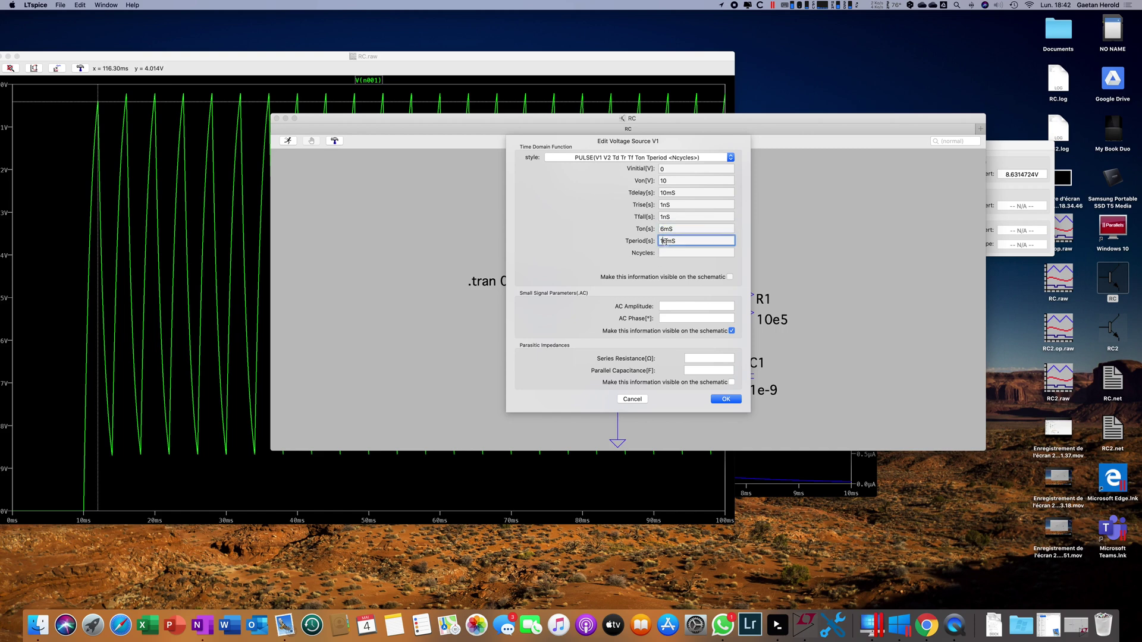
key("Return")
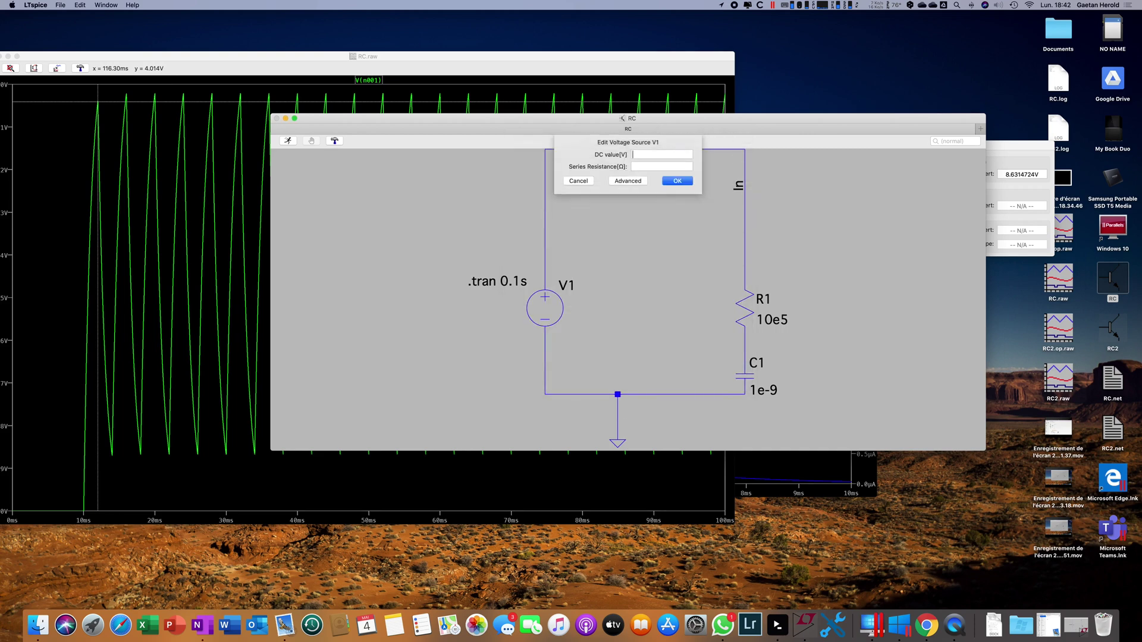
key("Return")
left_click(288, 141)
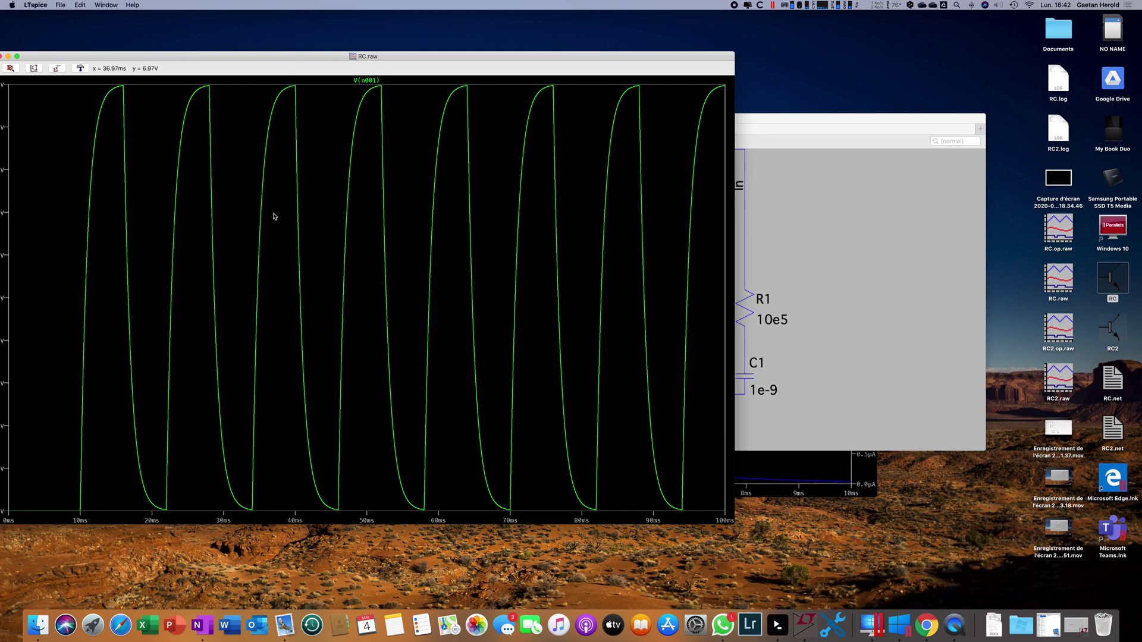
Move the RC plot window fully into view and bring the RC schematic in front, repositioned over the plot
left_click_drag(257, 59, 396, 64)
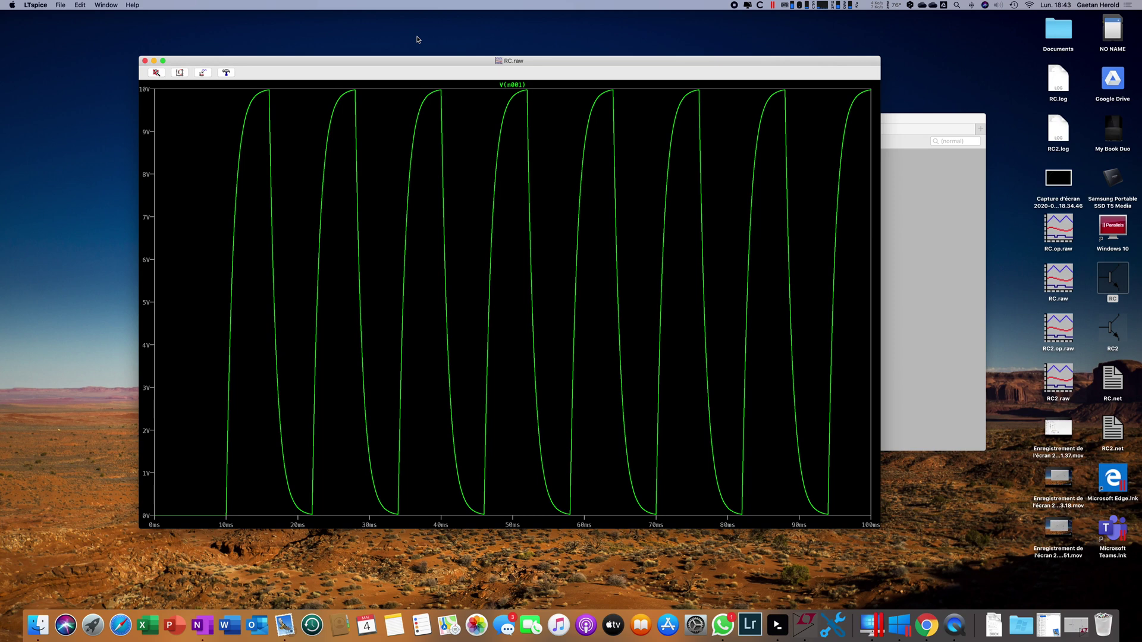
left_click(891, 262)
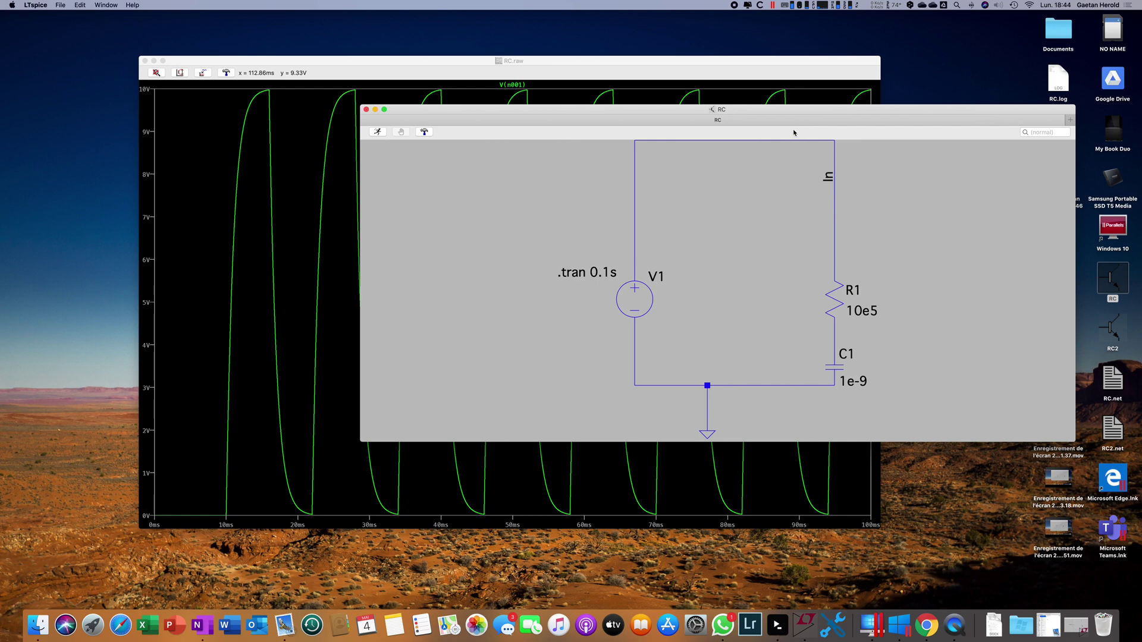
left_click_drag(775, 112, 683, 124)
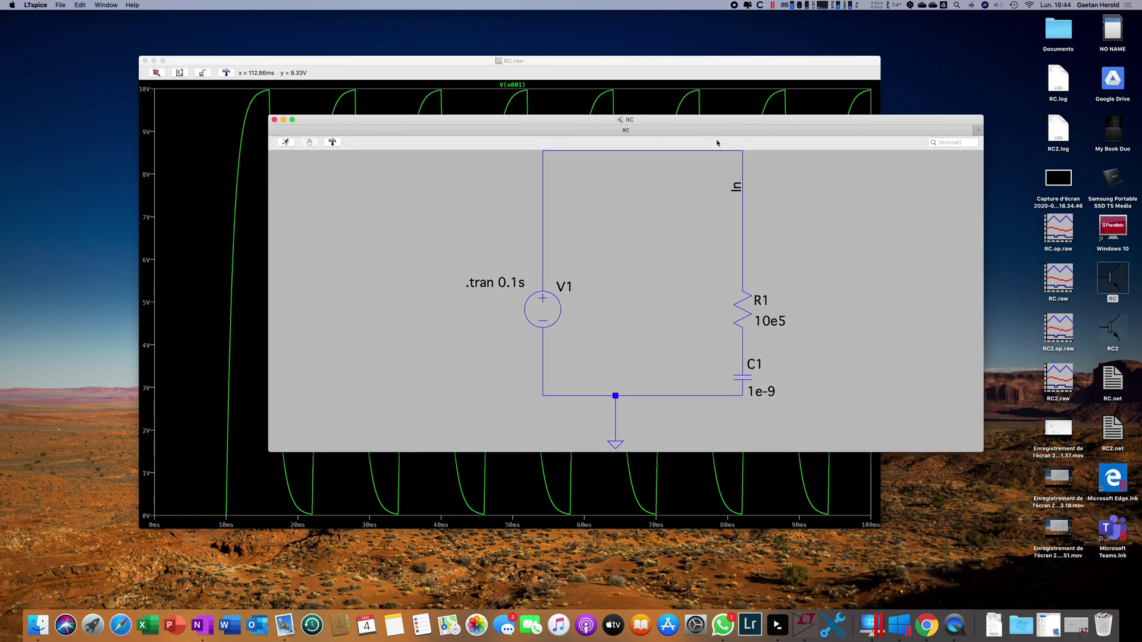